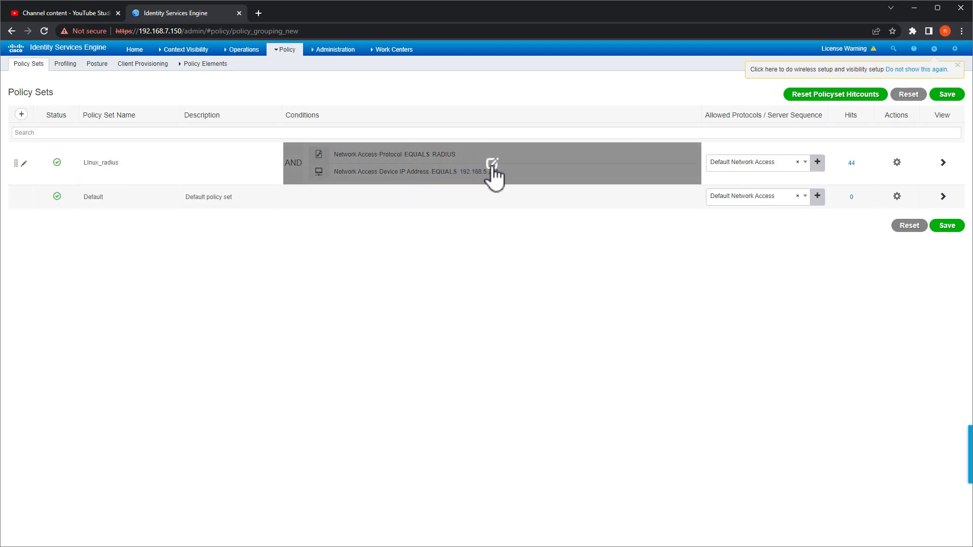
- Add an OR block holding Device IP 192.168.5.252 and 192.168.5.251 under RADIUS, then apply it
left_click(492, 163)
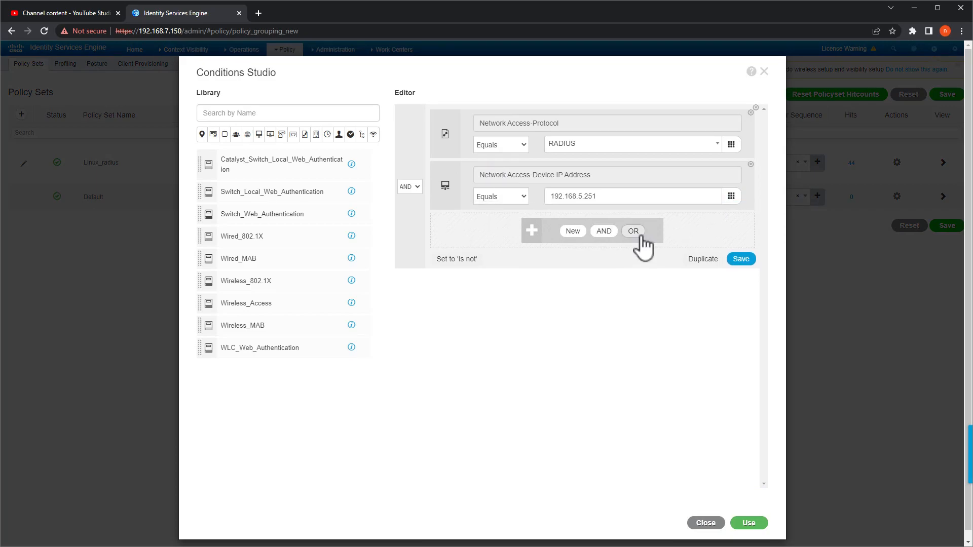
left_click(633, 231)
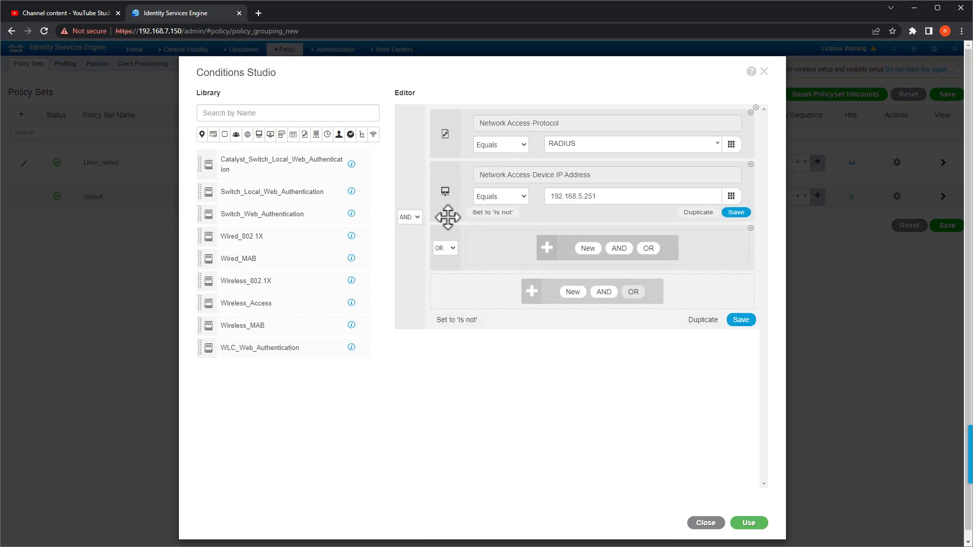
left_click_drag(447, 190, 449, 210)
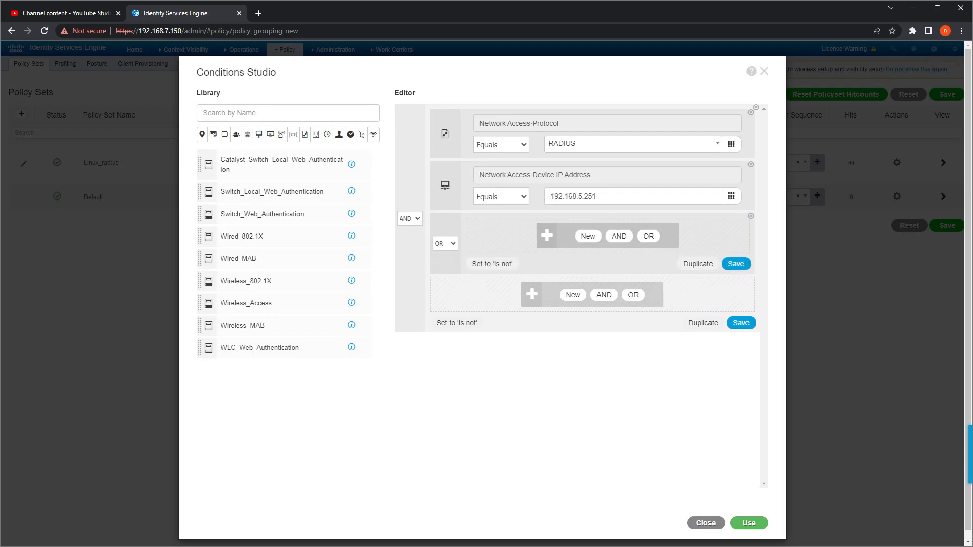
left_click(593, 235)
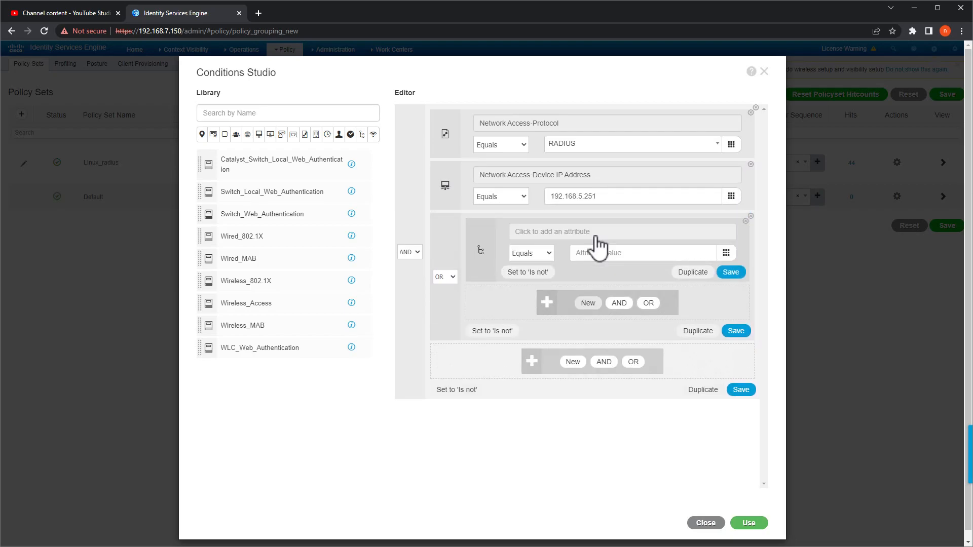
left_click(565, 235)
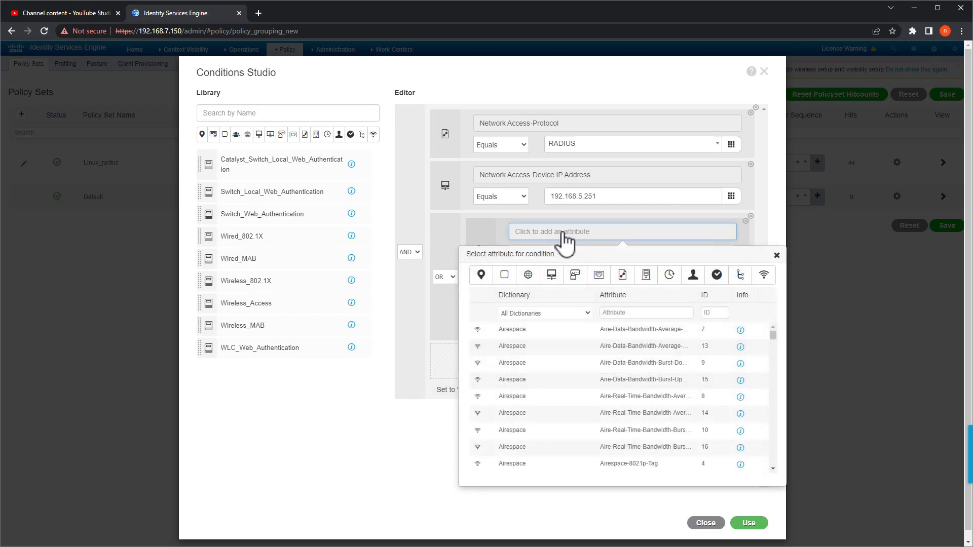
left_click(554, 279)
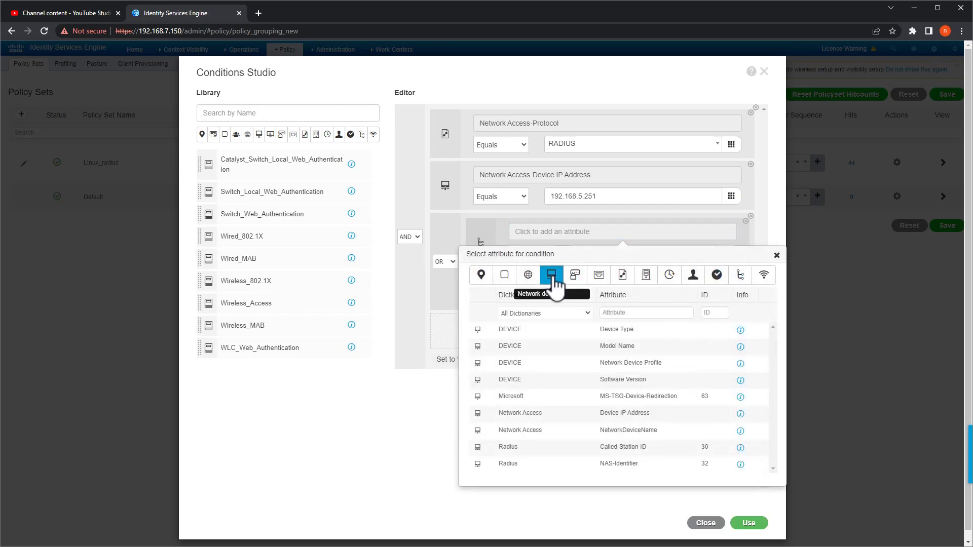
left_click(613, 418)
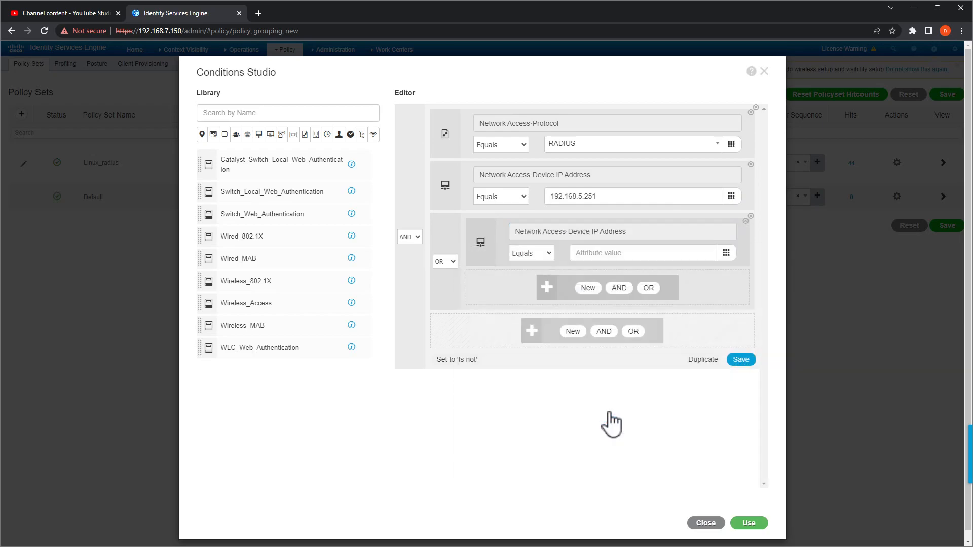
left_click(638, 252)
type("192.168.5.252")
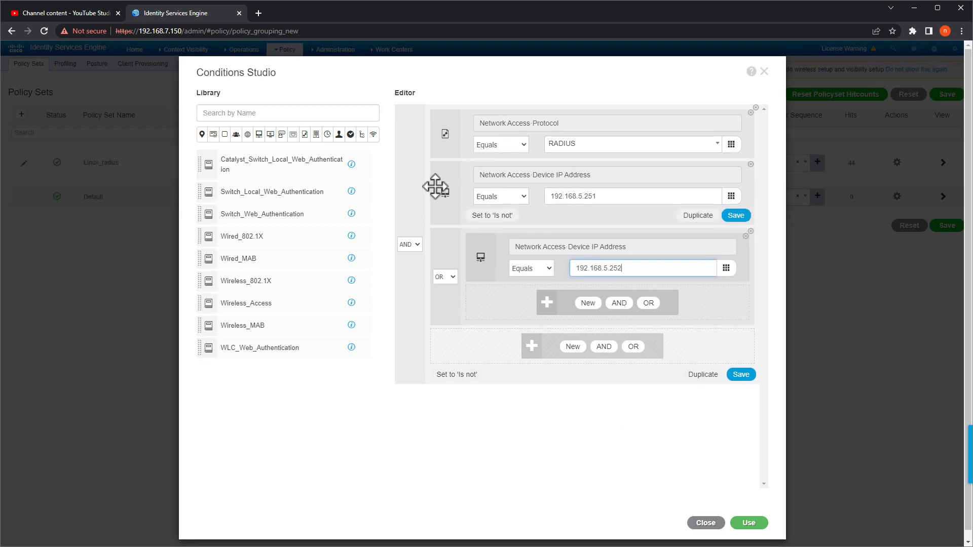
left_click_drag(444, 189, 542, 264)
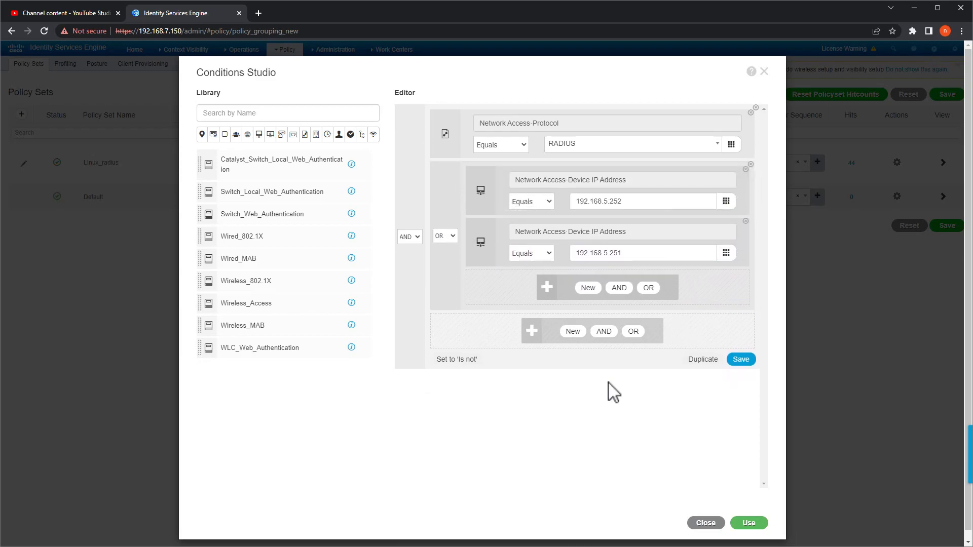
left_click(749, 523)
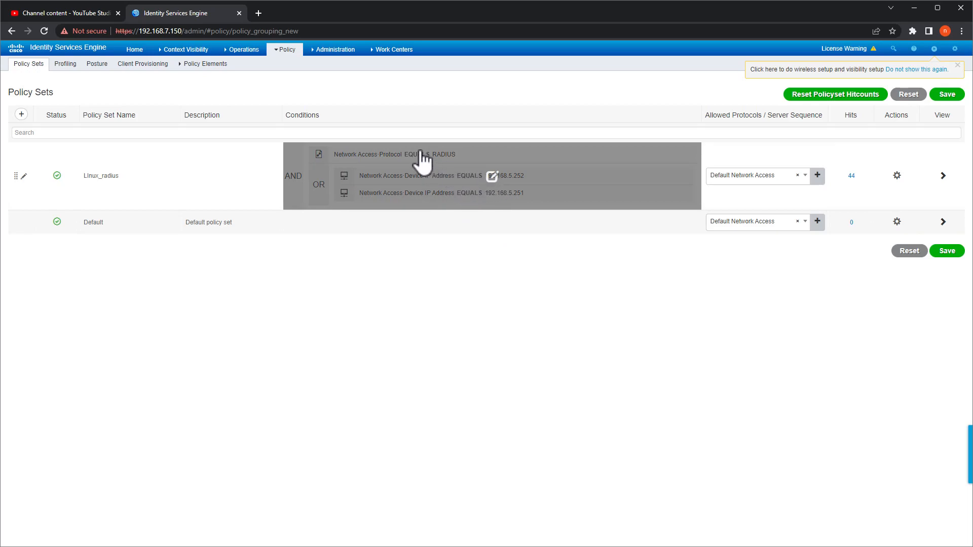
- Open the Administration menu to head for Network Device Groups
left_click(336, 51)
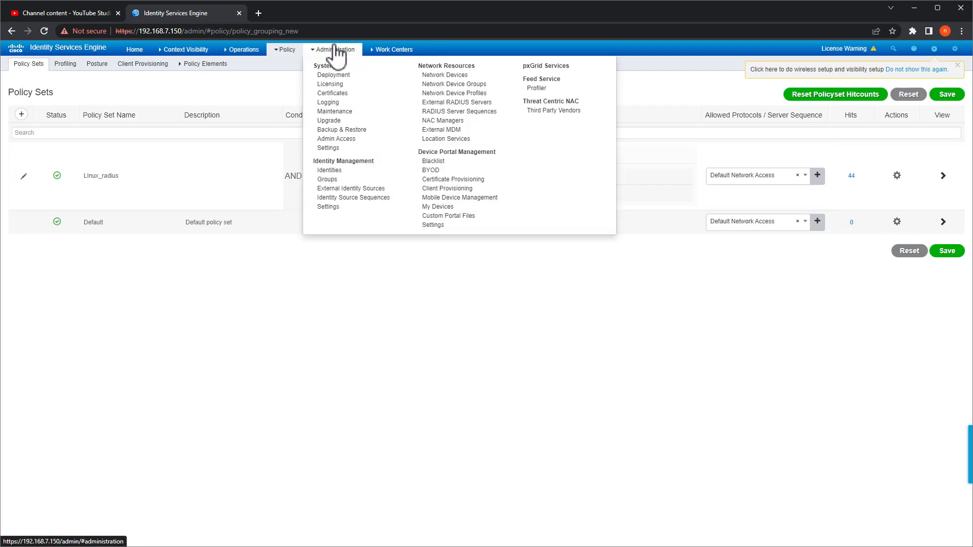
- Discard unsaved policy changes and save a Linux_radius device group with parent All Device Types
left_click(449, 85)
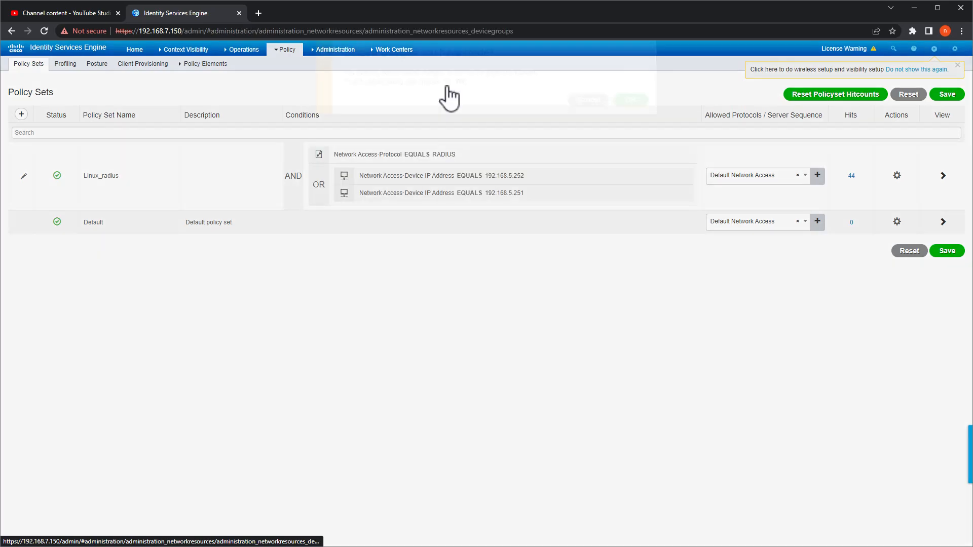
left_click(629, 119)
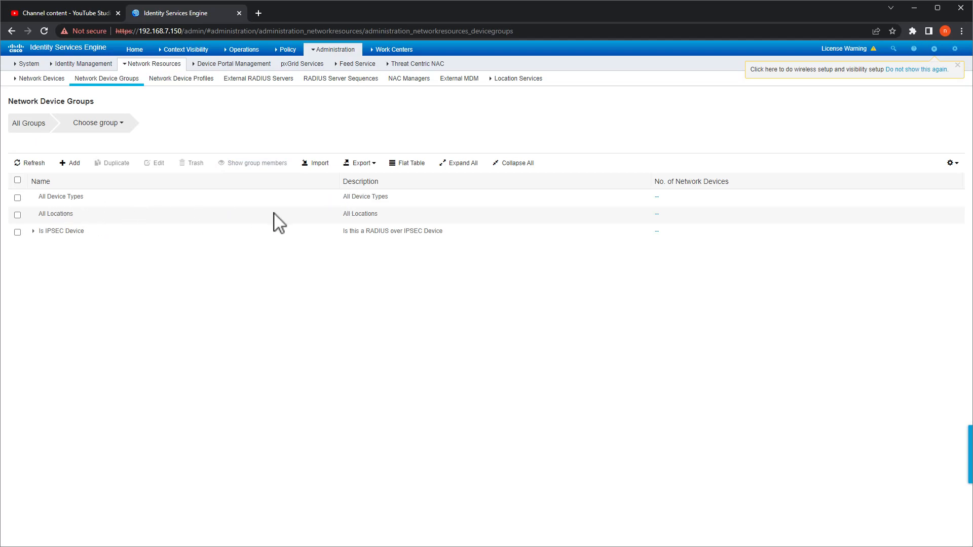
left_click(72, 164)
left_click(436, 97)
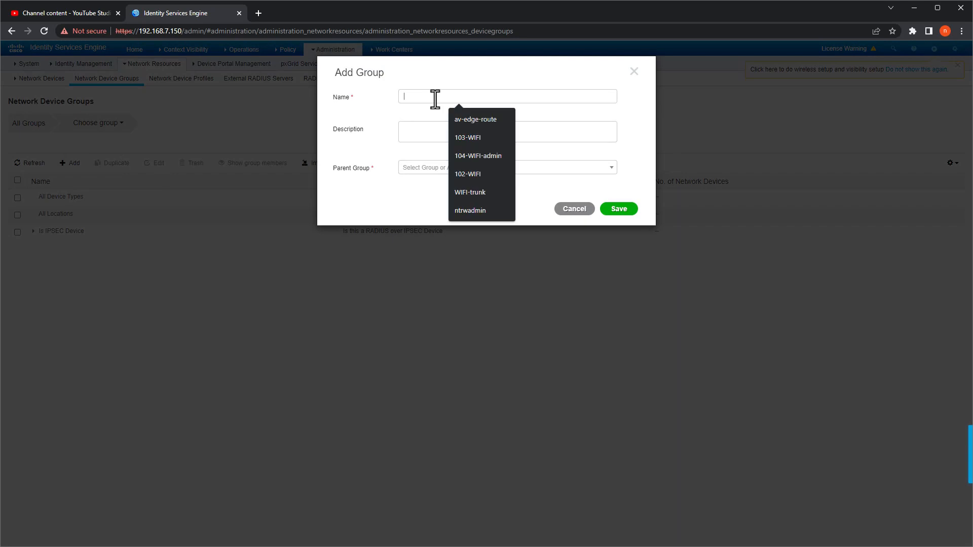
type("Linux_radius")
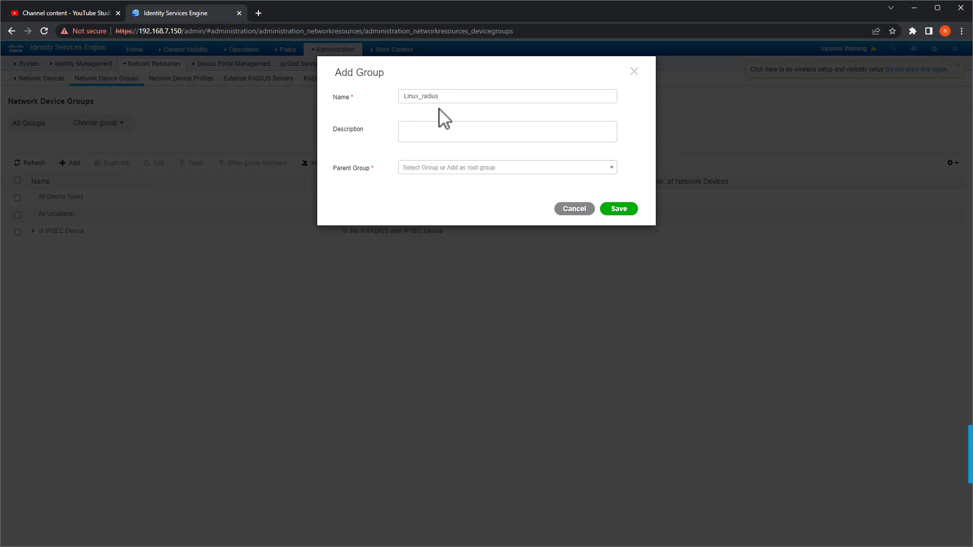
left_click(463, 169)
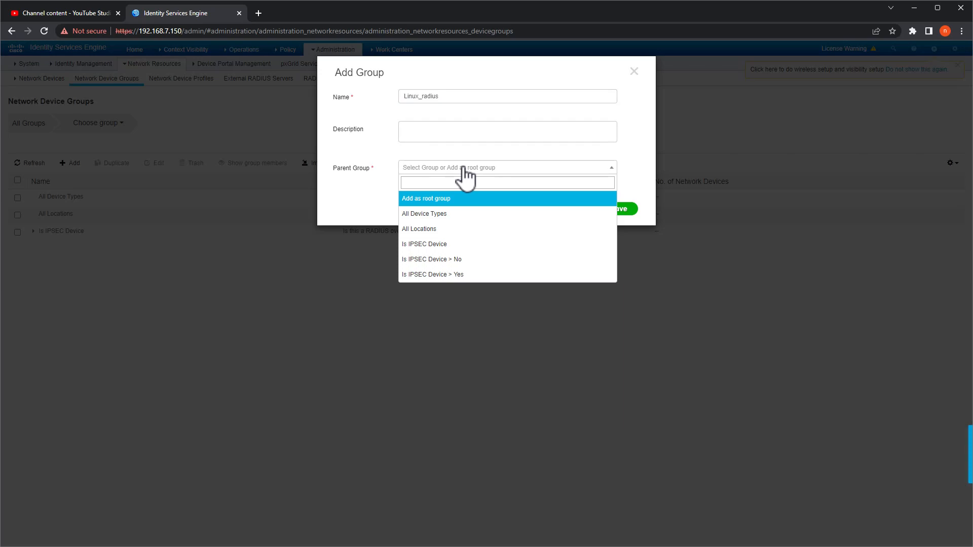
left_click(429, 215)
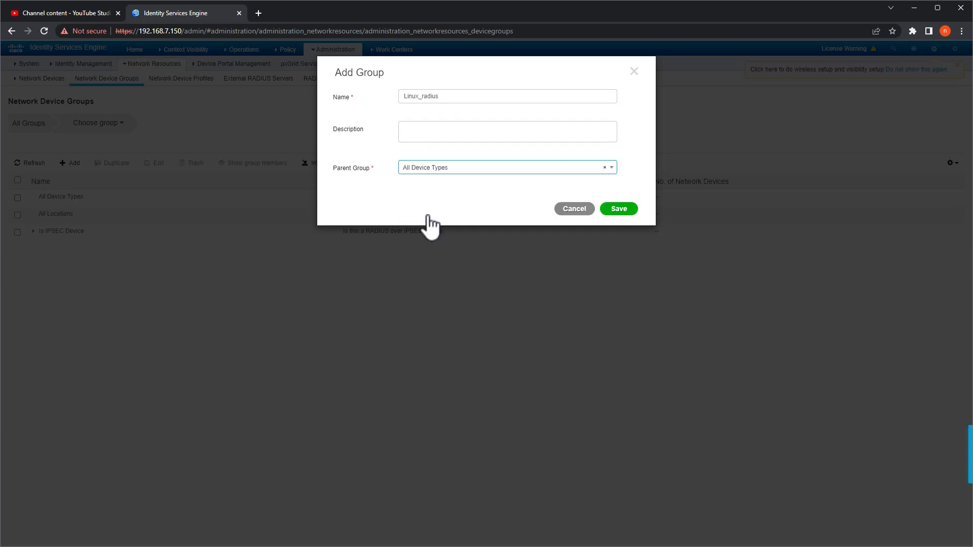
left_click(627, 211)
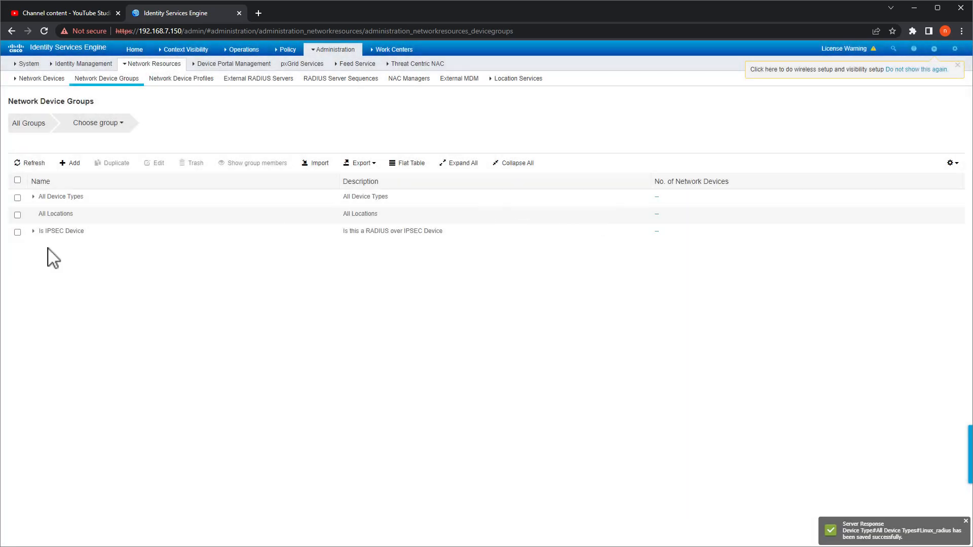
- Save a Las Vegas group with parent All Locations and expand All Locations to show it
left_click(71, 164)
left_click(411, 97)
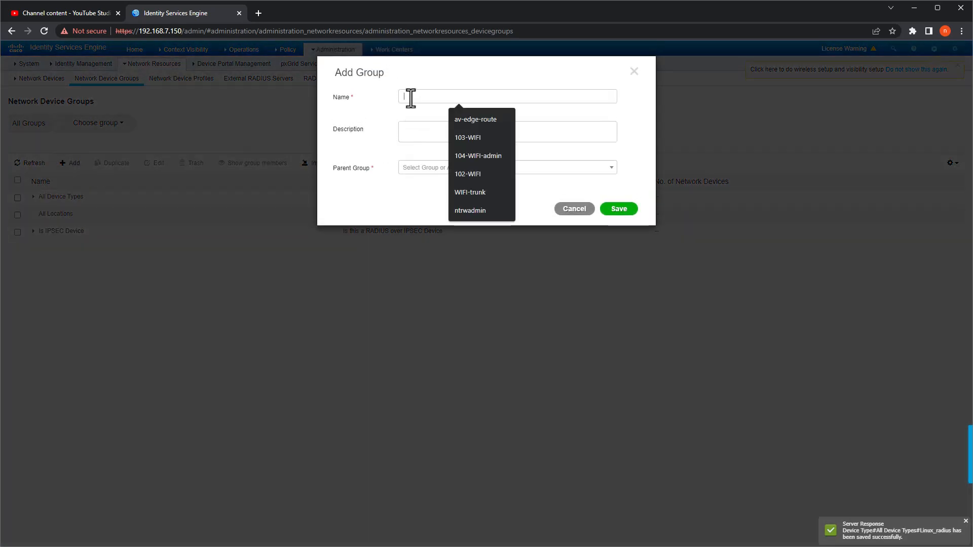
type("Las Vegas")
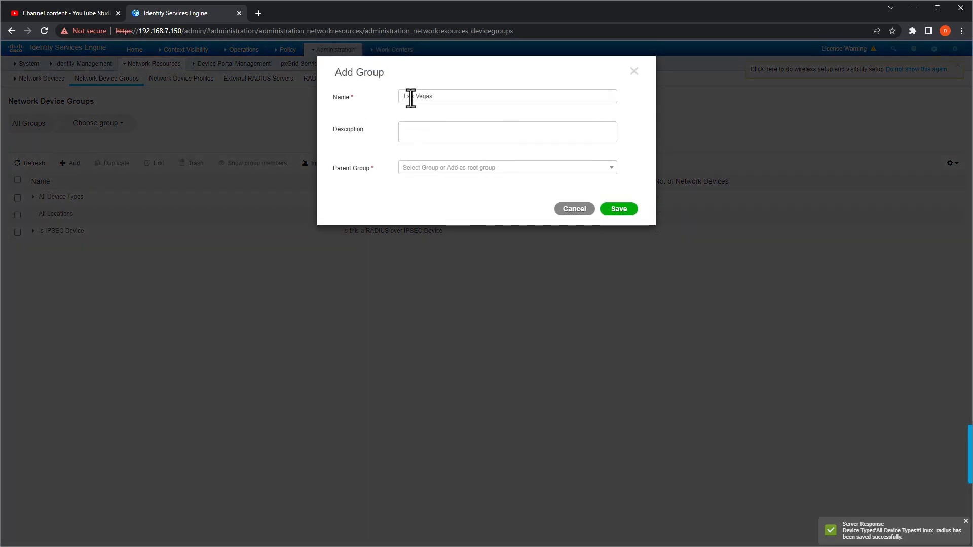
left_click(420, 169)
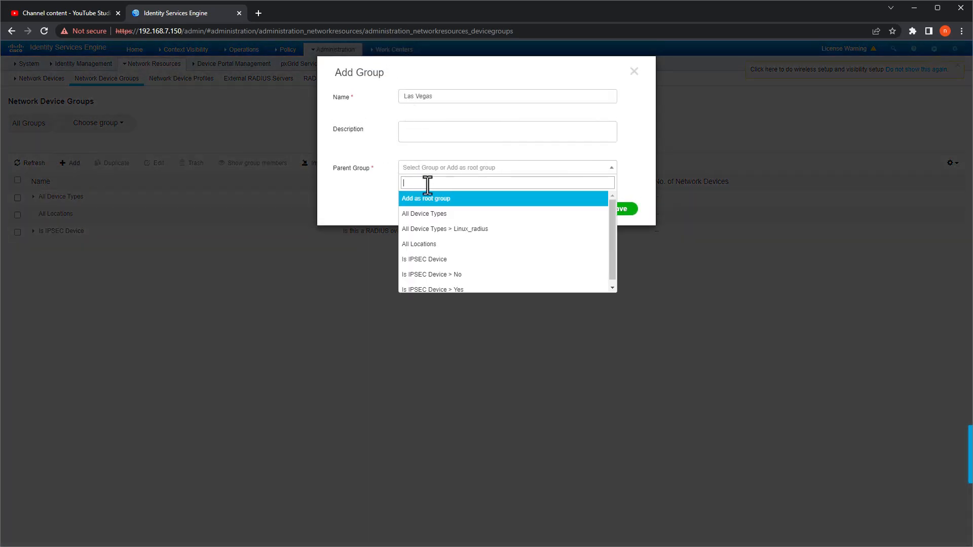
left_click(449, 245)
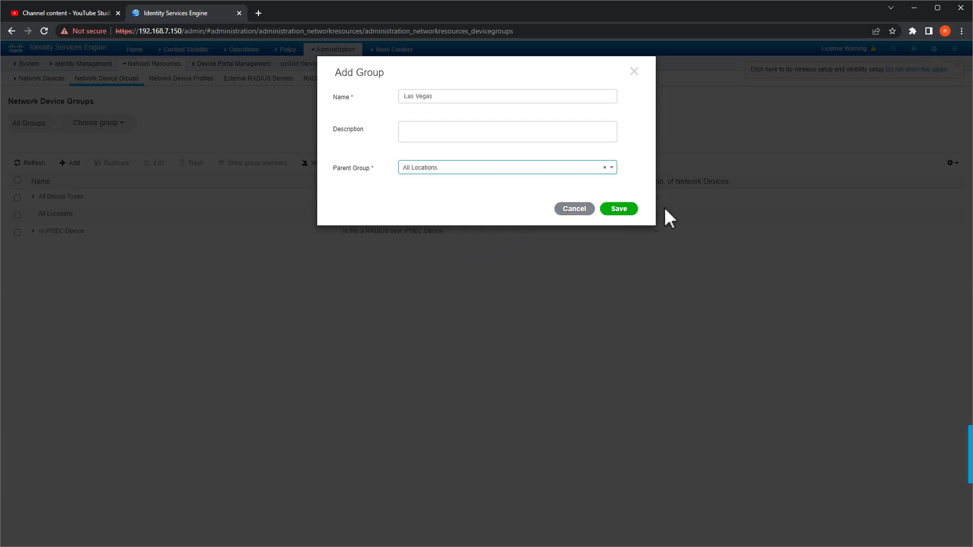
left_click(621, 209)
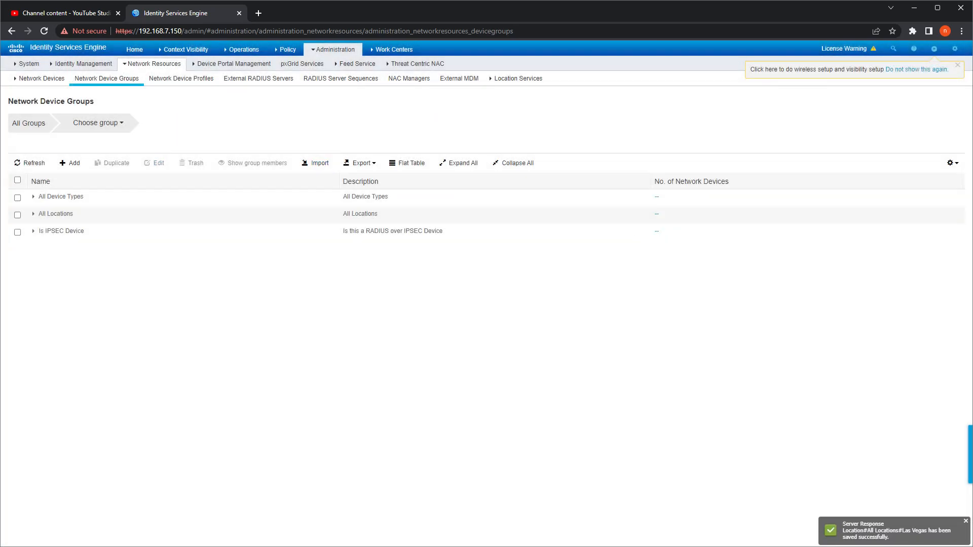
left_click(33, 214)
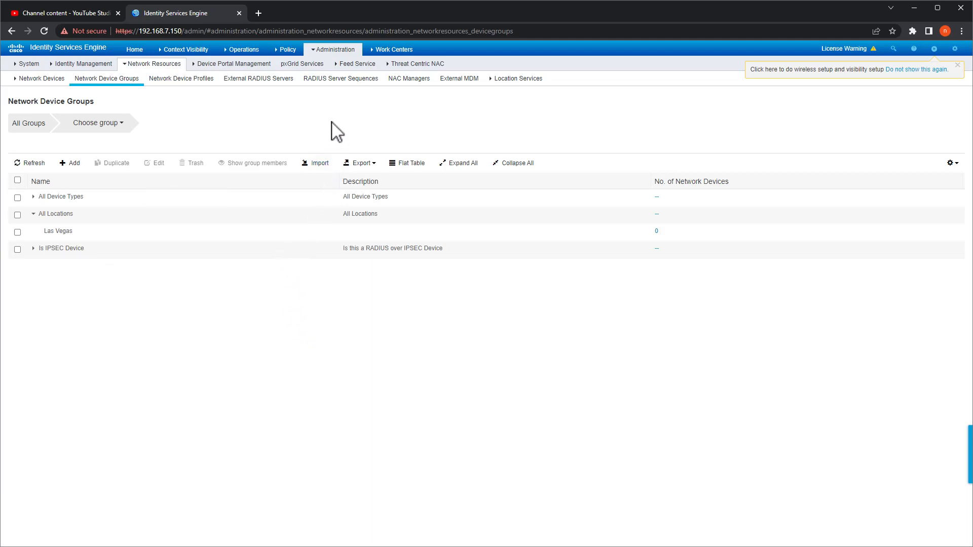
- Replace the device IP condition with Device Type equals All Device Types#Linux_radius and save the policy set
left_click(287, 50)
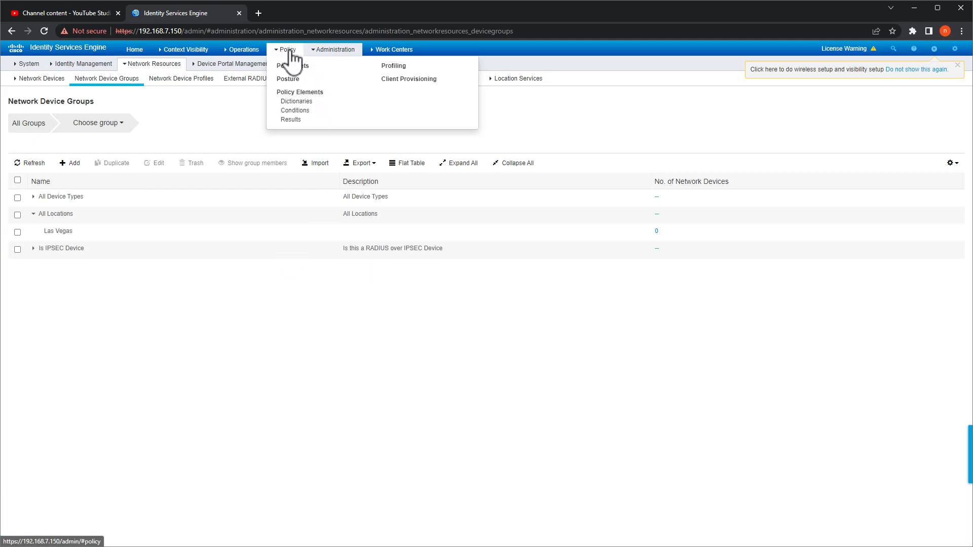
left_click(288, 71)
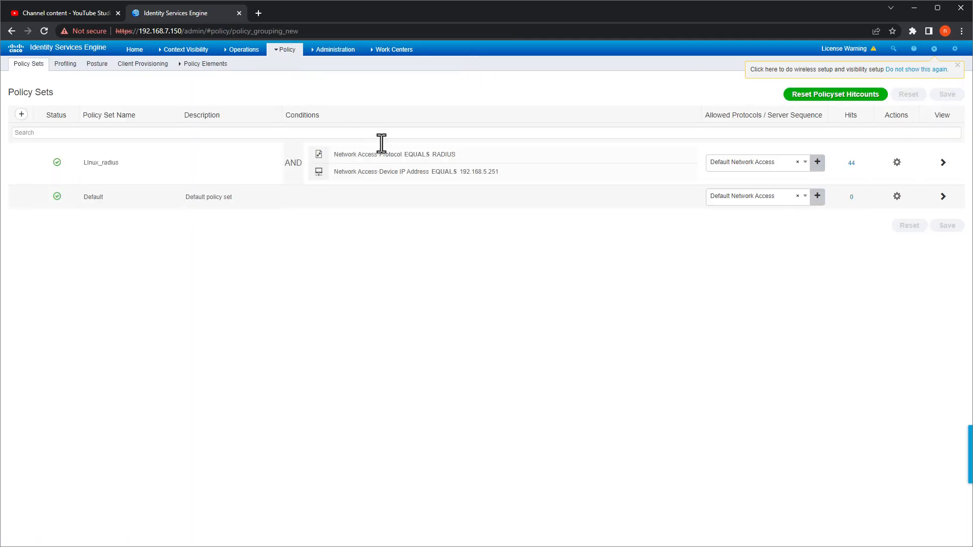
left_click(471, 174)
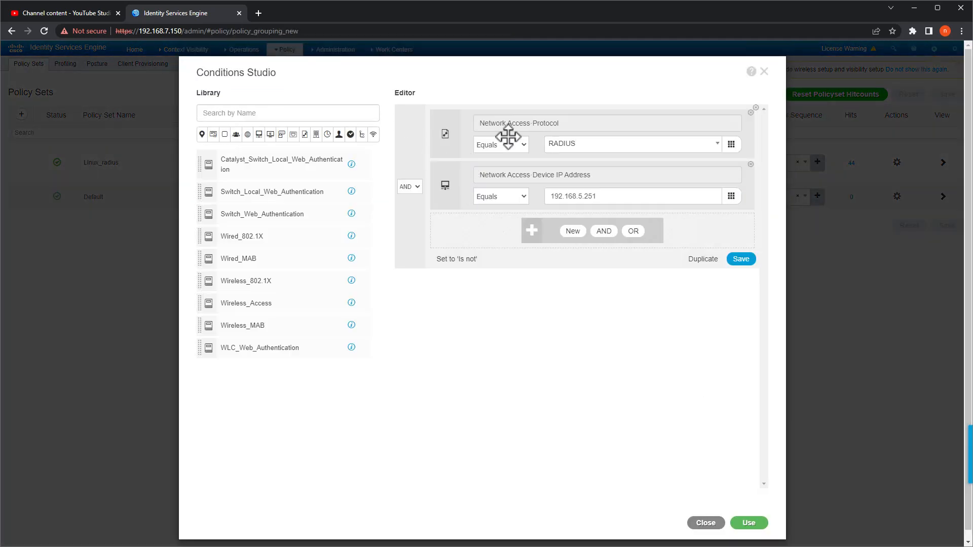
left_click(514, 175)
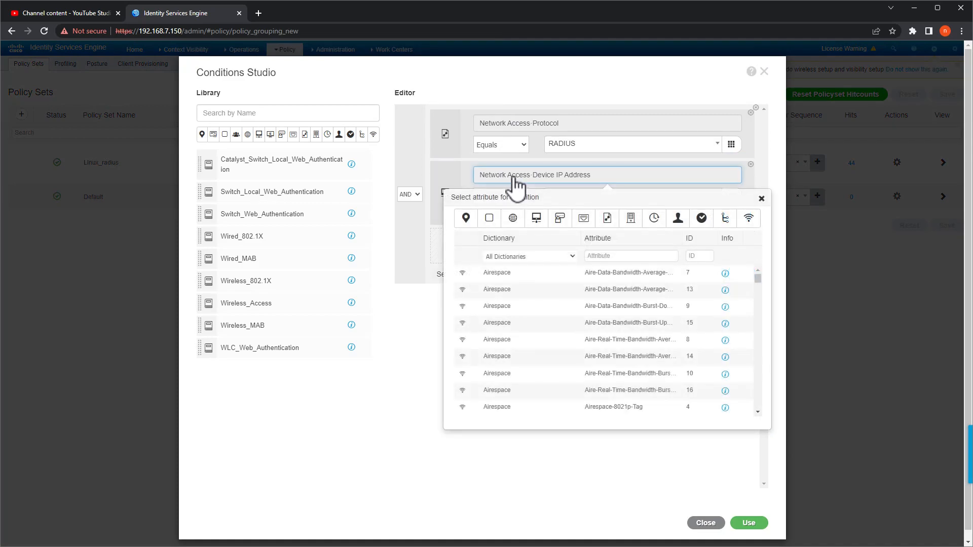
left_click(536, 219)
left_click(597, 277)
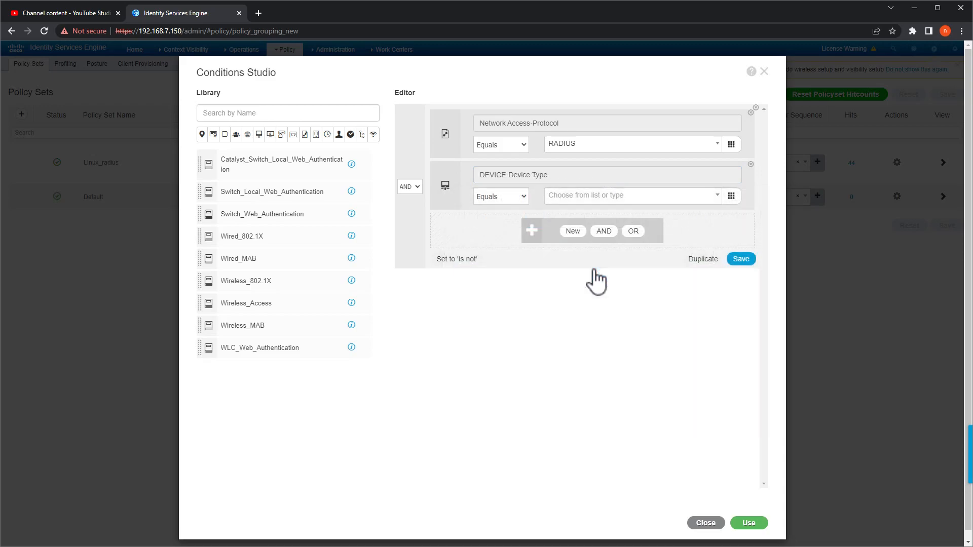
left_click(586, 198)
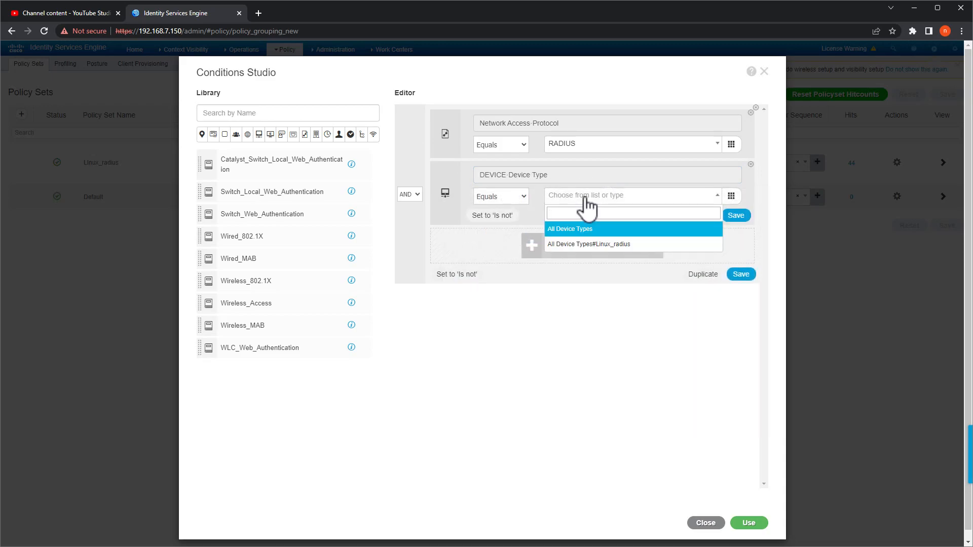
left_click(588, 244)
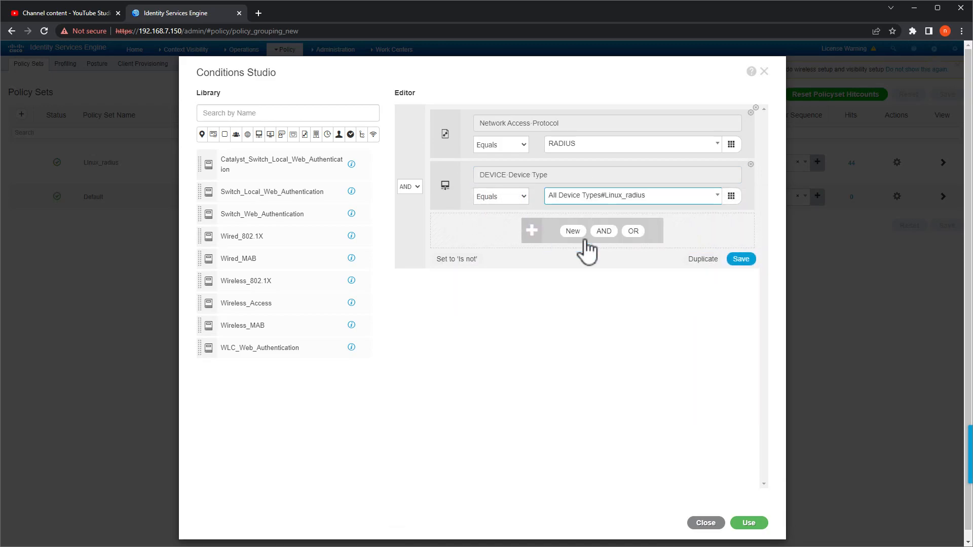
left_click(745, 524)
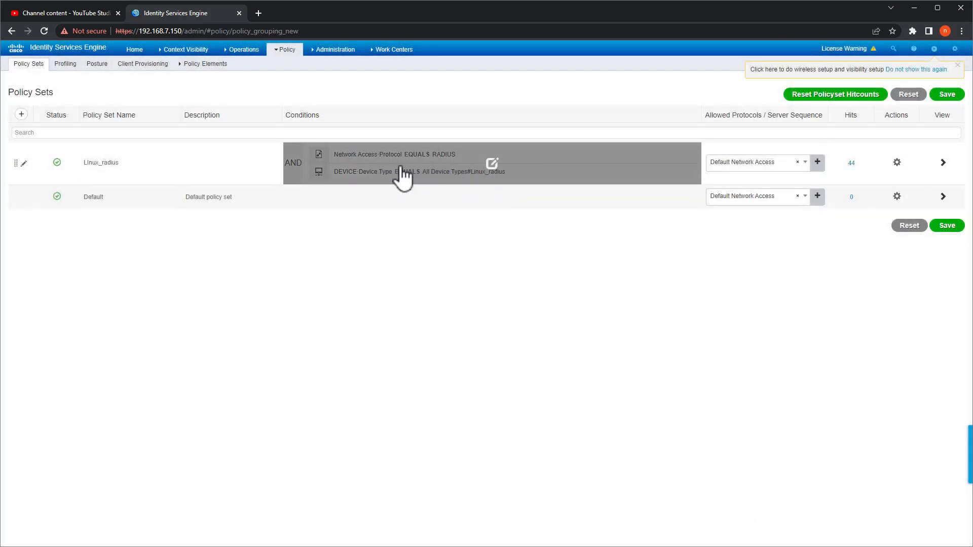
left_click(946, 227)
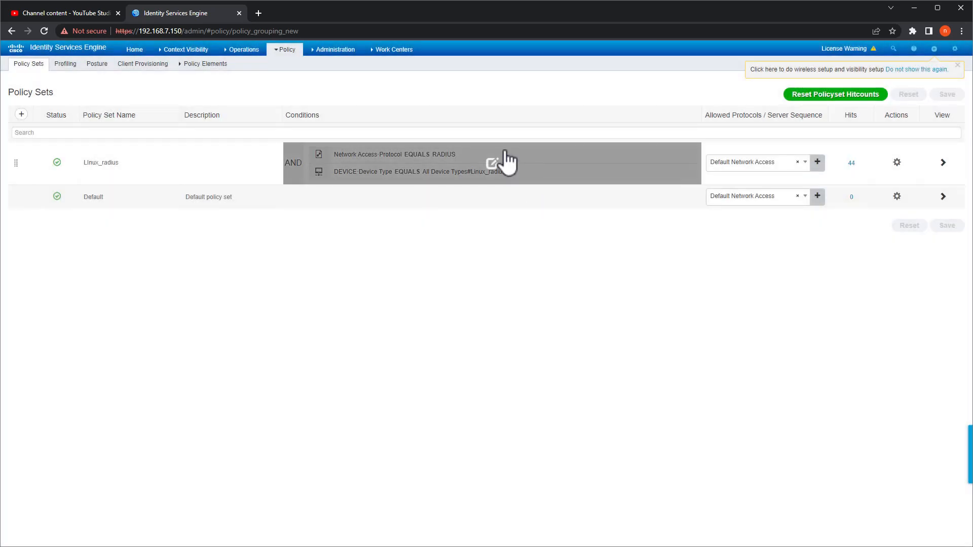
- Open network device ntriweb01 for editing from the Network Devices list
left_click(336, 49)
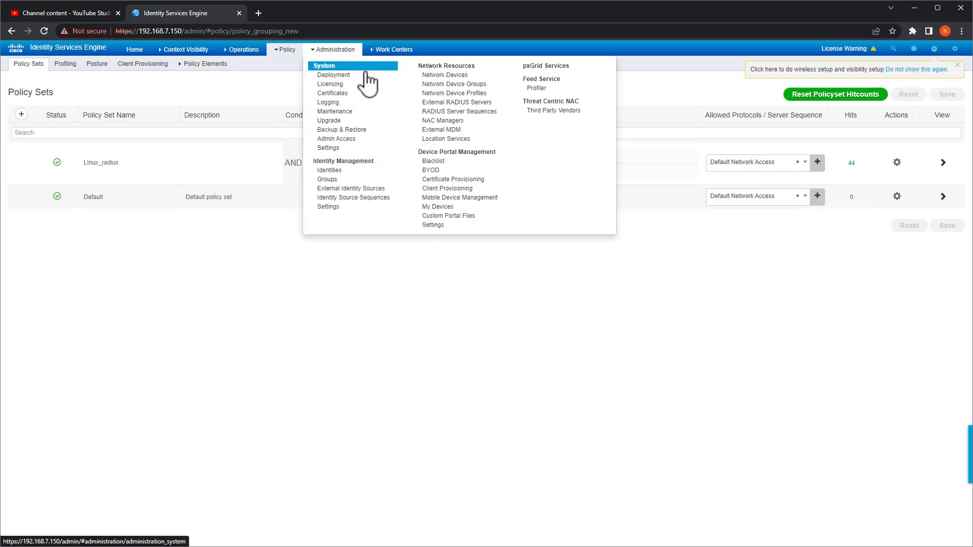
left_click(431, 79)
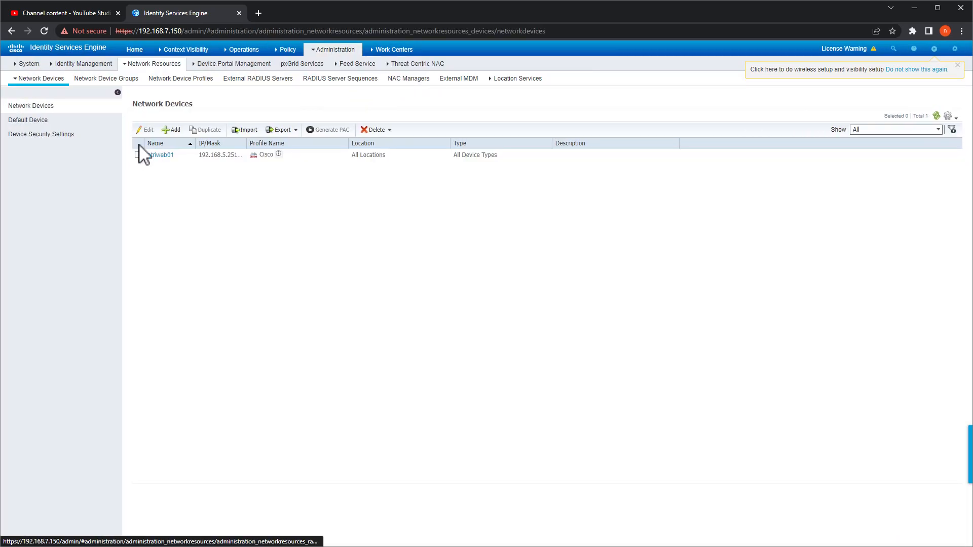
left_click(138, 154)
left_click(146, 129)
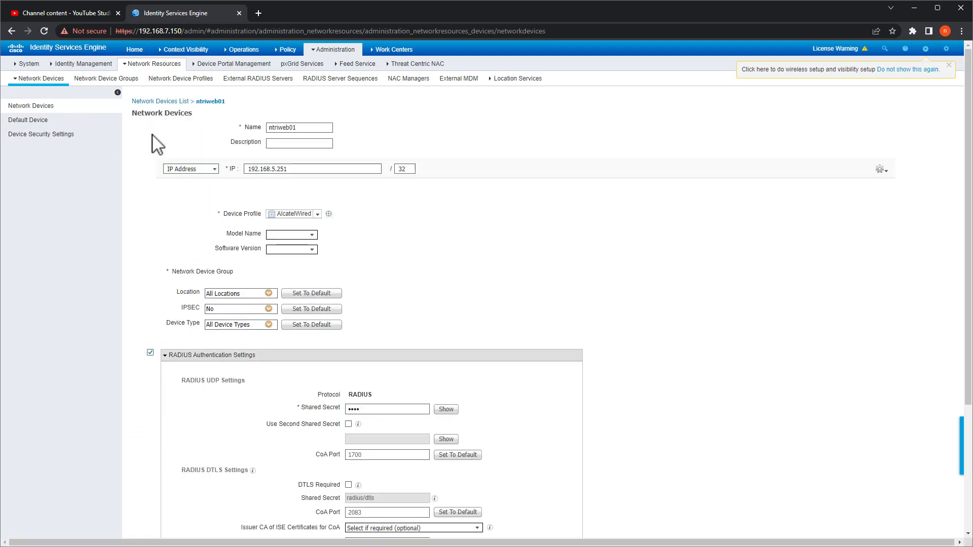
- Set ntriweb01's Device Type to Linux_radius and save the device
left_click(269, 325)
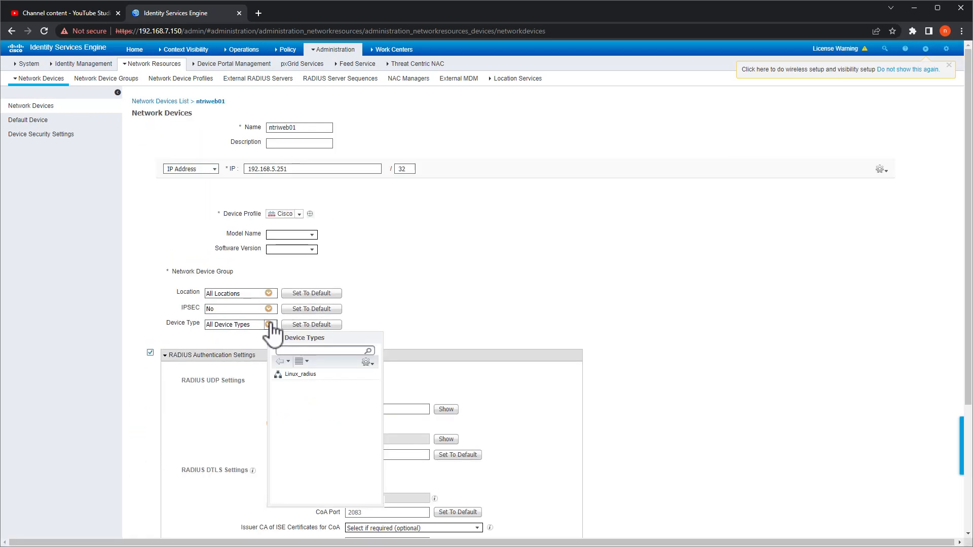
left_click(300, 374)
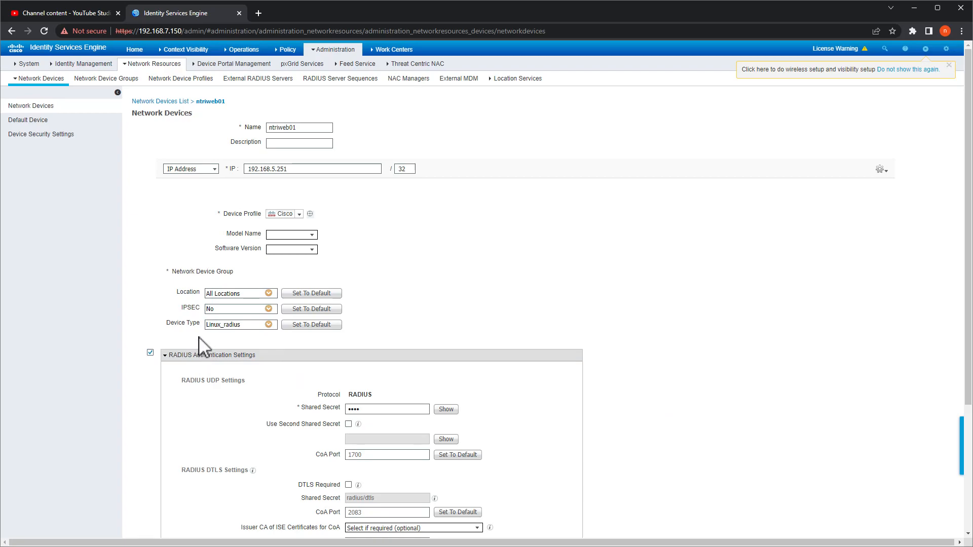
scroll(702, 399, "down", 3)
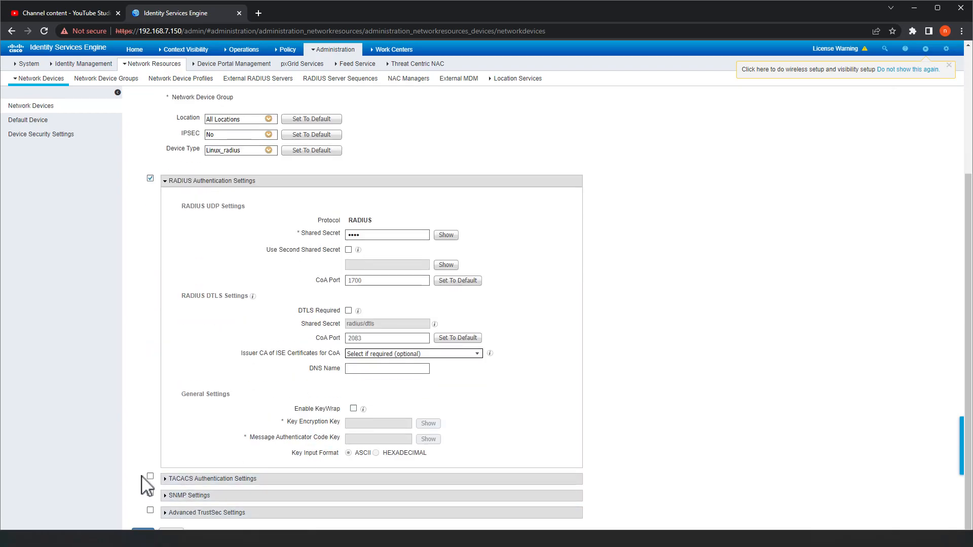
left_click(144, 533)
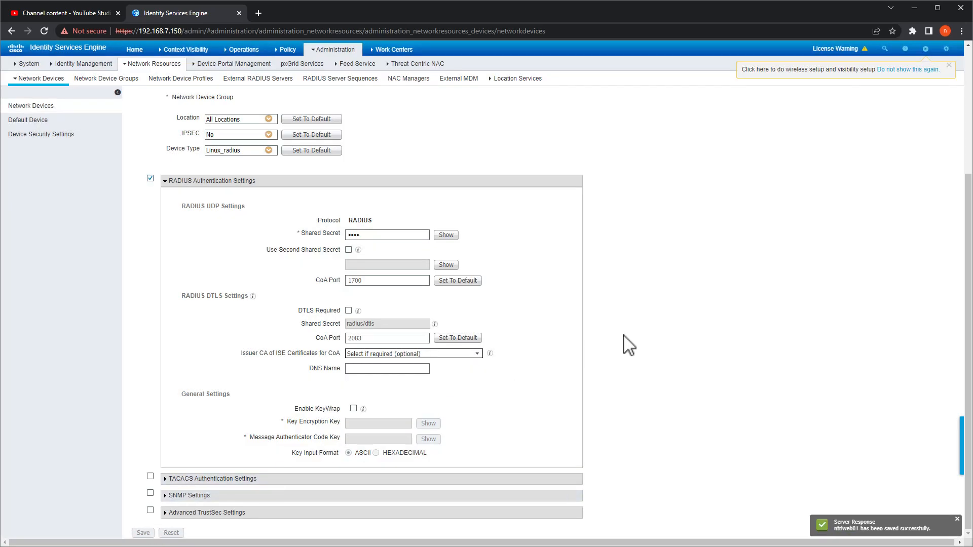
key("alt+Tab")
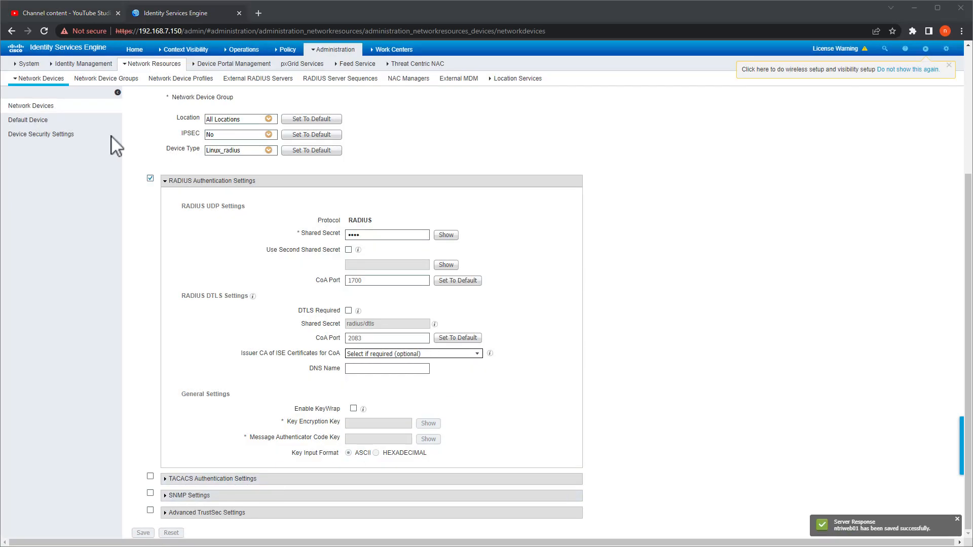
- SSH to 192.168.5.251 with the user account and enter its password to log in
left_click_drag(0, 167, 493, 114)
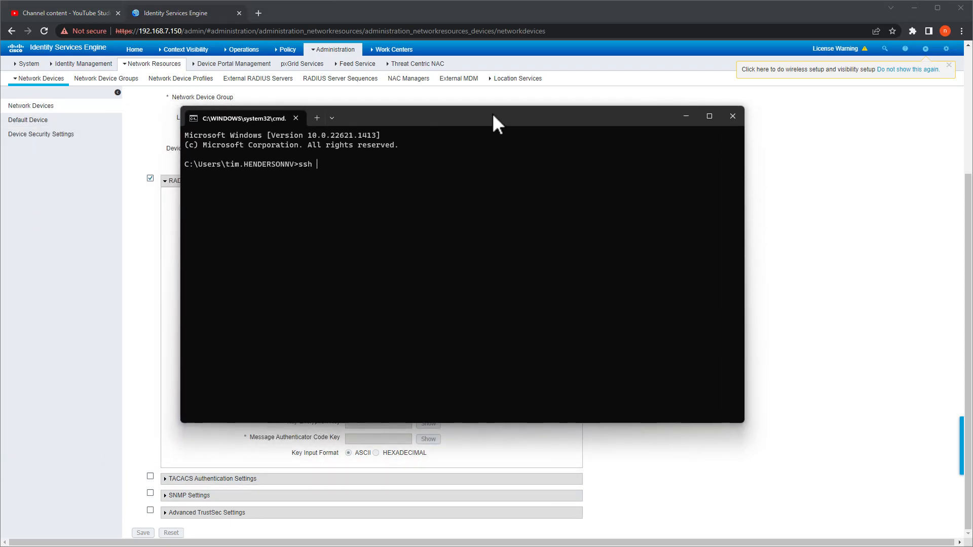
key("Return")
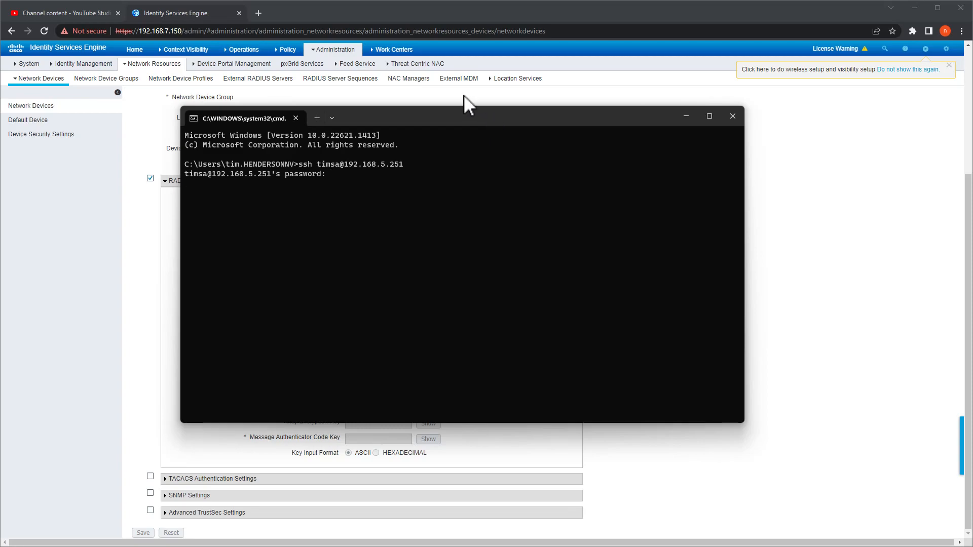
key("Return")
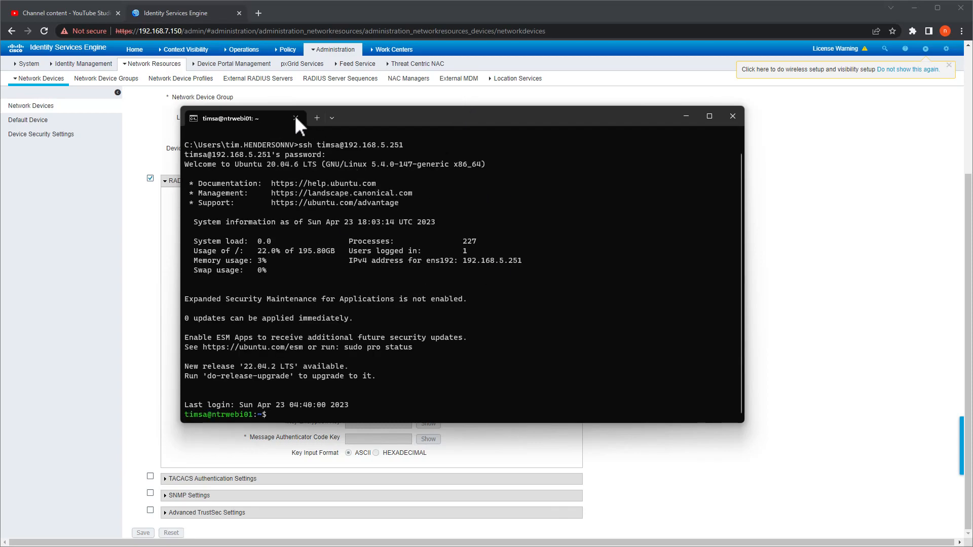
- Open the newest RADIUS authentication report and highlight its result and matched Linux_radius rule
mouse_move(243, 51)
left_click(245, 75)
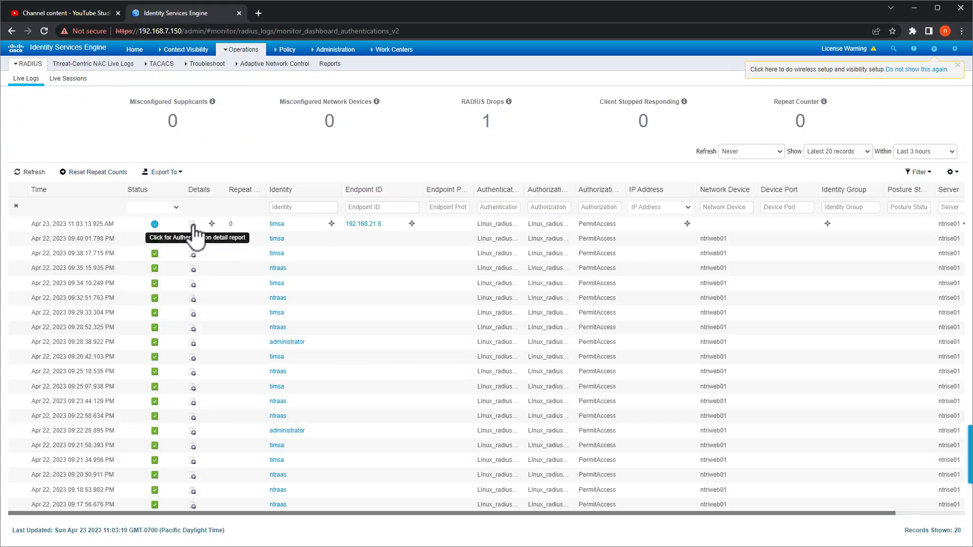
left_click(193, 224)
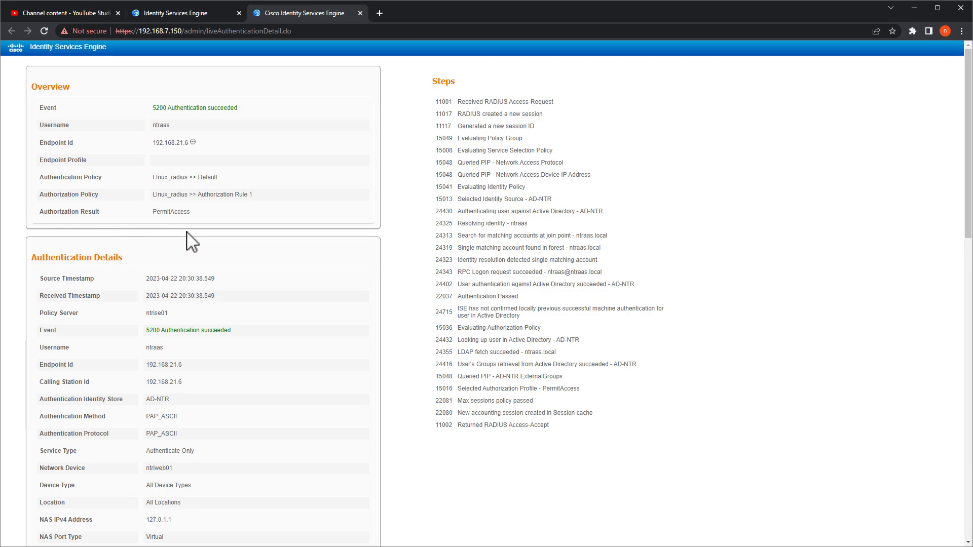
double_click(187, 213)
left_click_drag(259, 198, 148, 190)
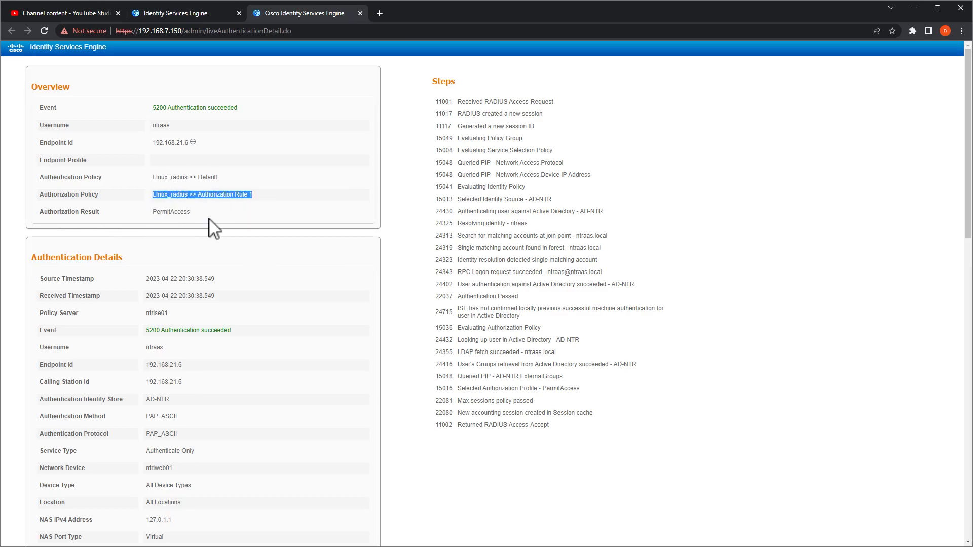
- Scroll to the Device Type value, All Device Types, then return to the live logs
scroll(298, 356, "down", 15)
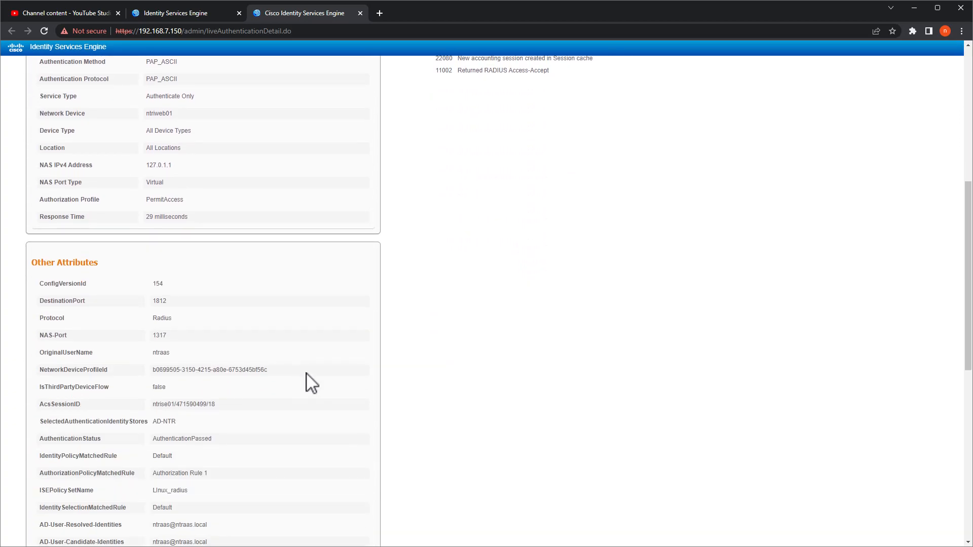
scroll(310, 368, "down", 2)
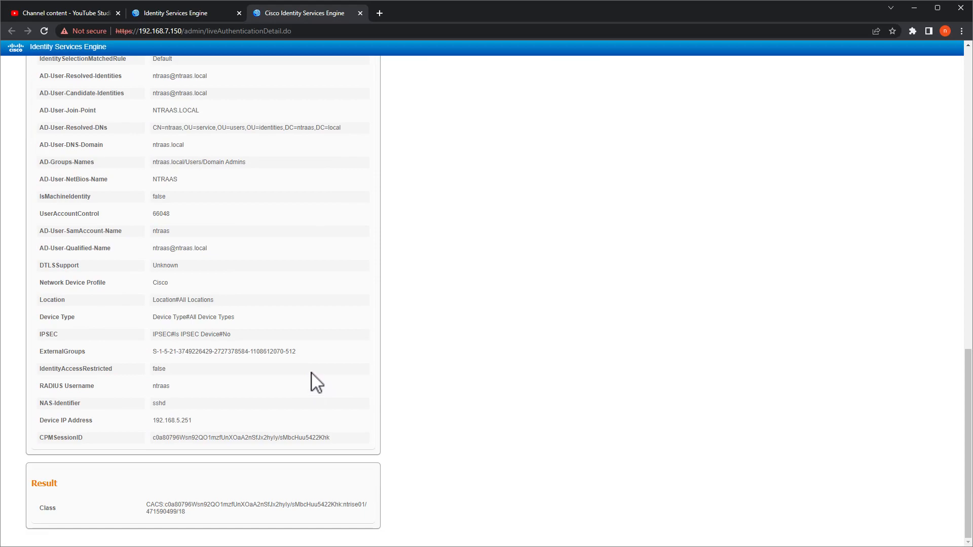
left_click_drag(235, 318, 151, 317)
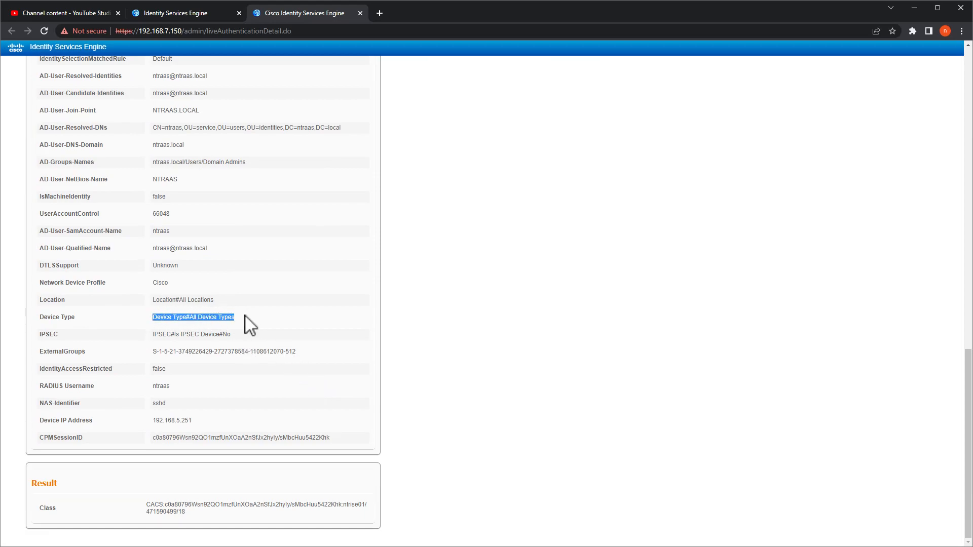
left_click(183, 13)
- Close the old authentication report tab and reload Operations > RADIUS > Live Logs
mouse_move(316, 51)
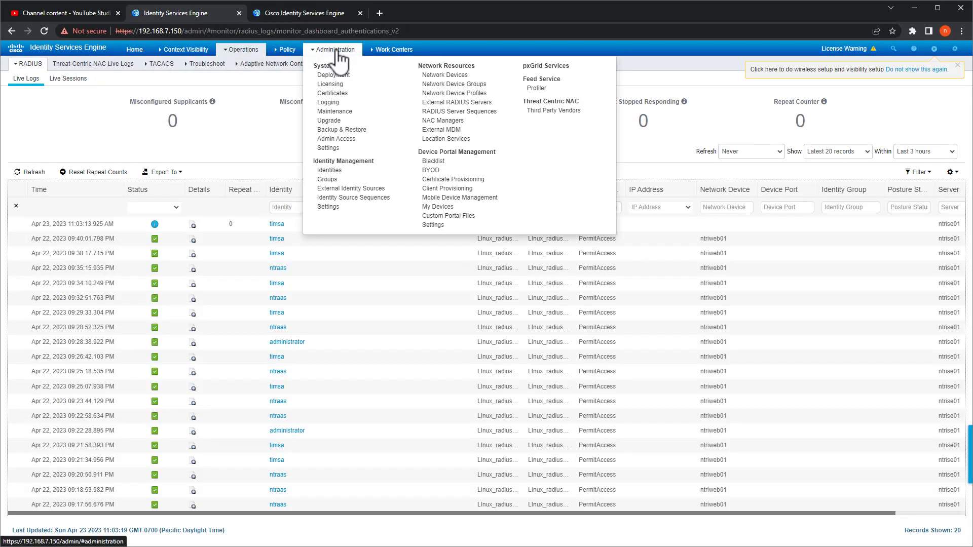
left_click(284, 65)
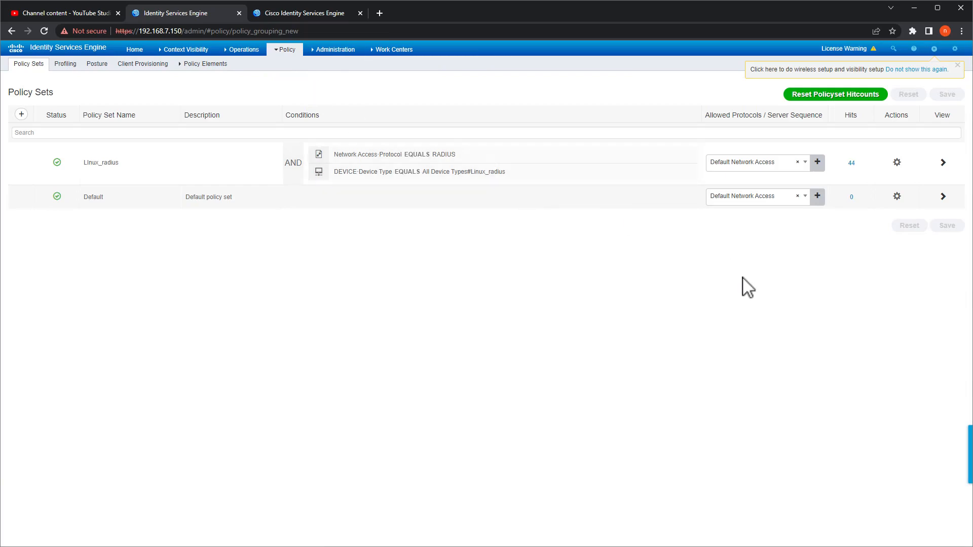
mouse_move(387, 183)
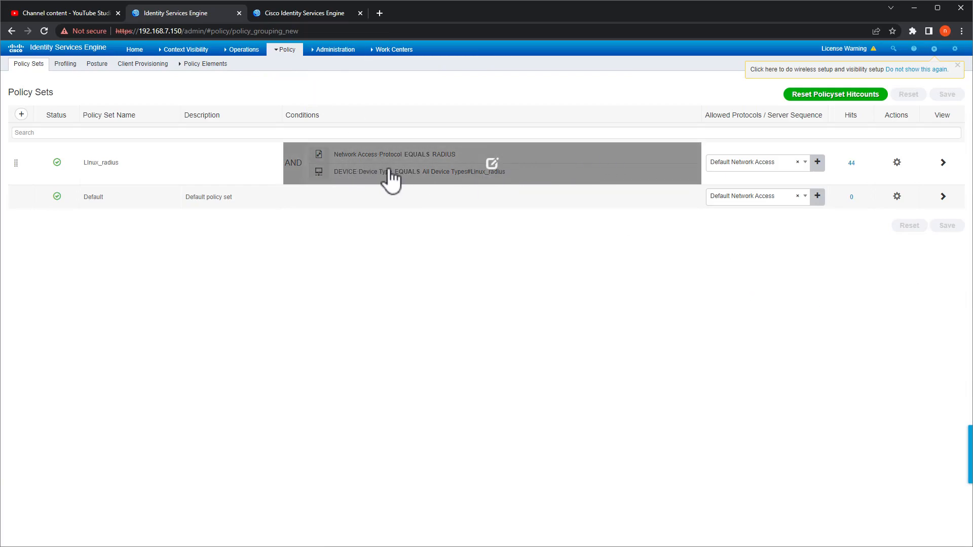
left_click(280, 13)
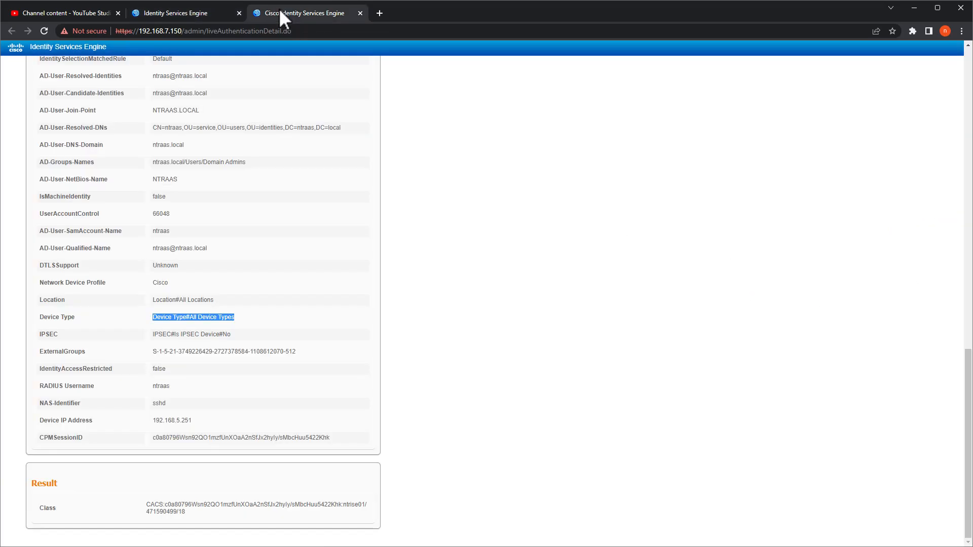
left_click(360, 13)
mouse_move(244, 49)
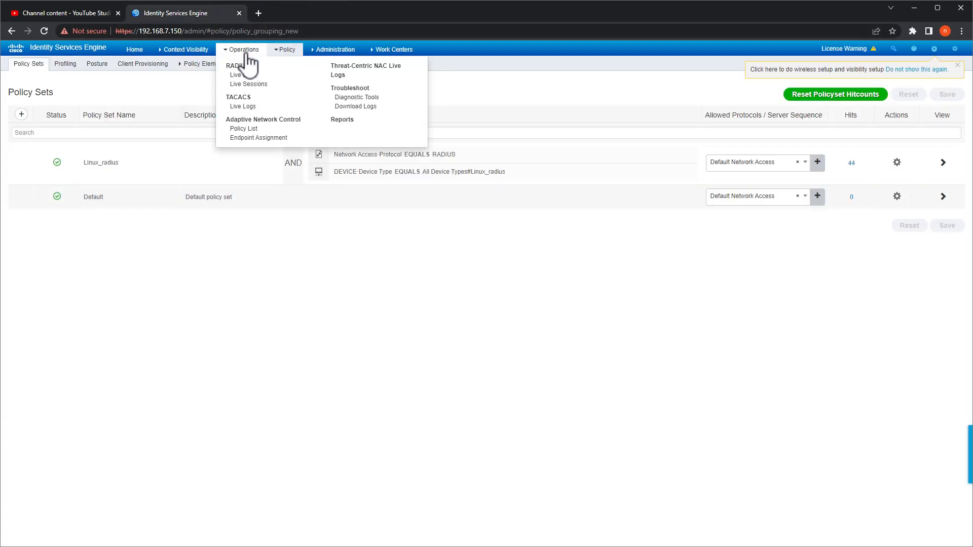
left_click(245, 78)
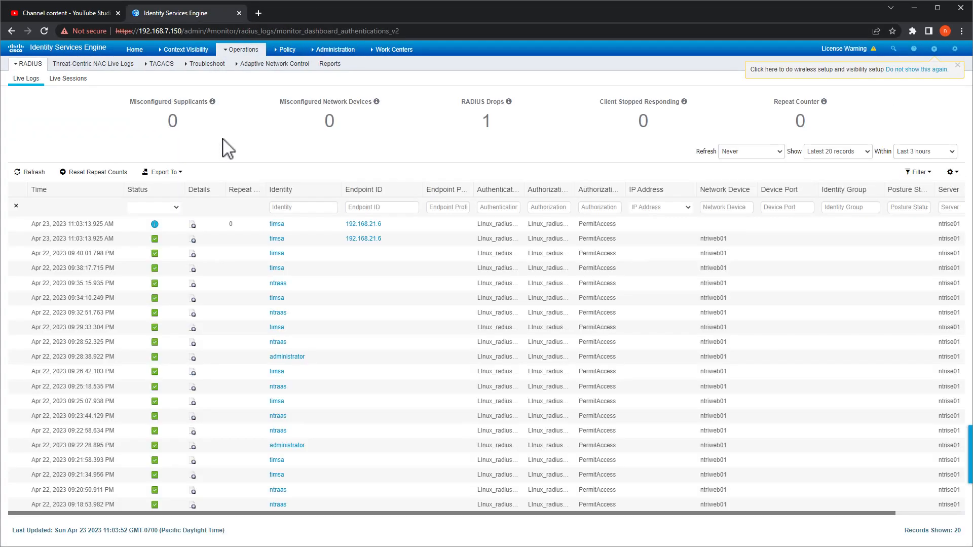
- Open the newest entry's report and highlight Device Type All Device Types#Linux_radius
left_click(194, 241)
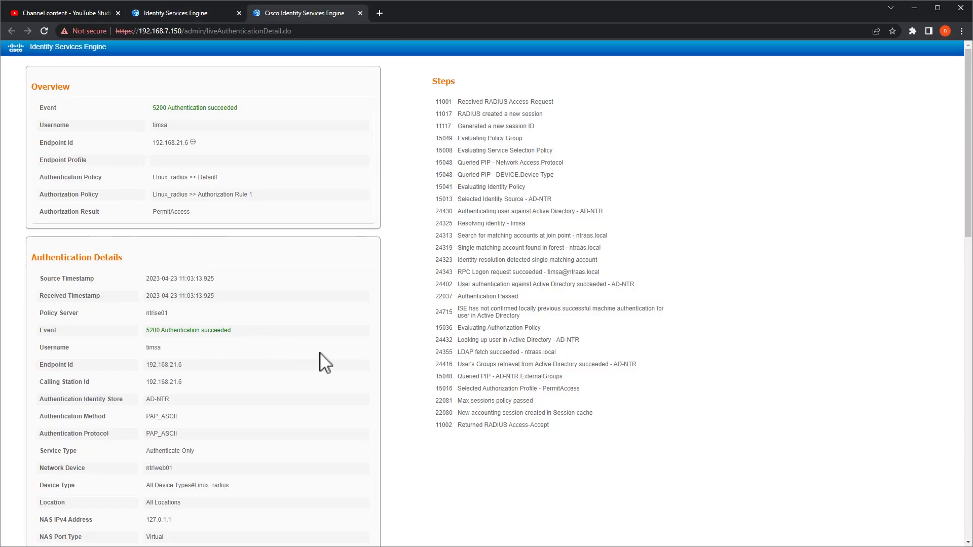
scroll(327, 350, "down", 12)
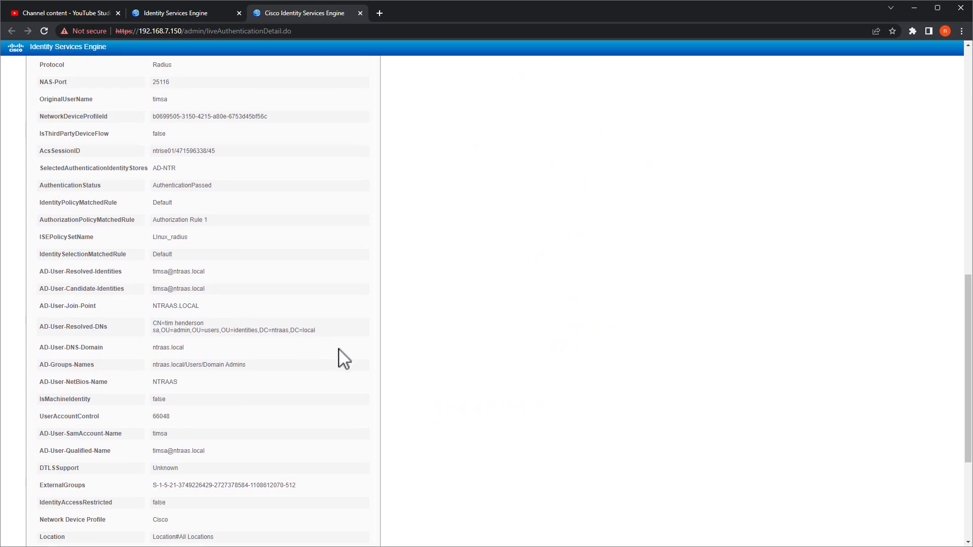
scroll(330, 372, "down", 4)
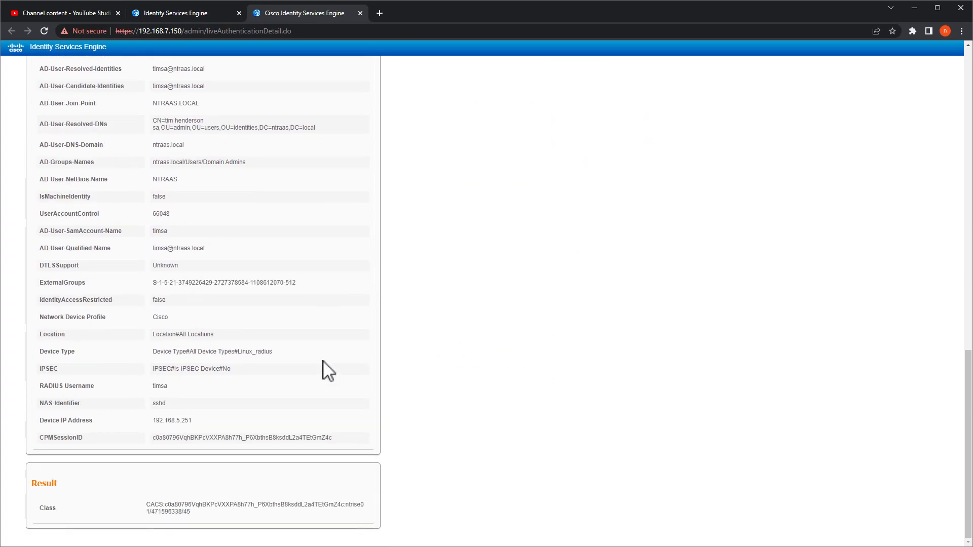
left_click_drag(282, 353, 156, 351)
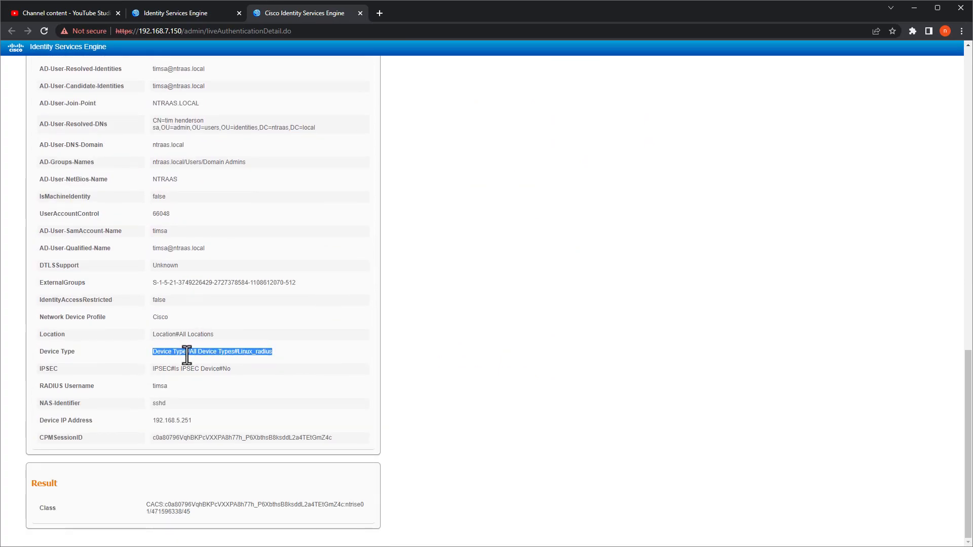
left_click_drag(282, 370, 135, 363)
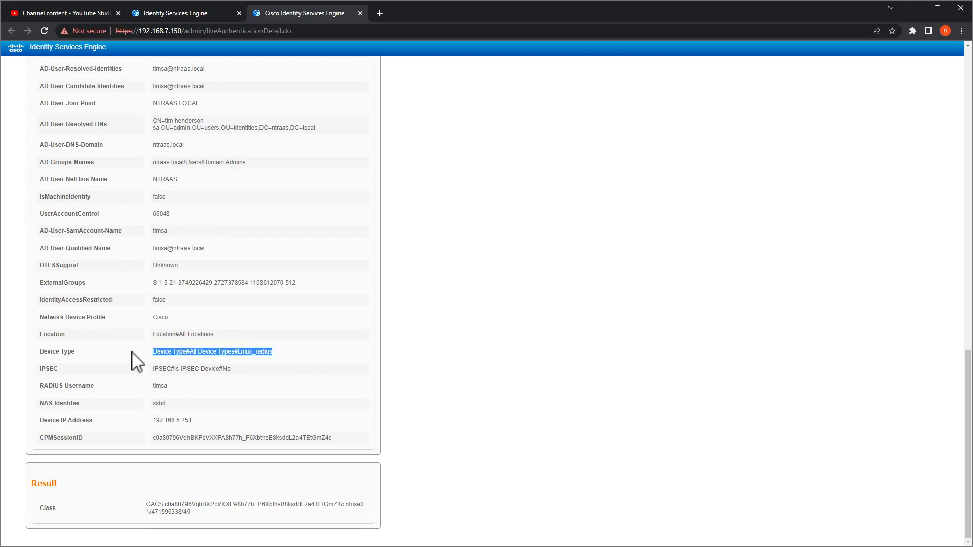
left_click(254, 356)
left_click_drag(281, 353, 149, 347)
- Inspect the Linux_radius authentication and authorization rules, then go back to the Policy Sets list
left_click(205, 14)
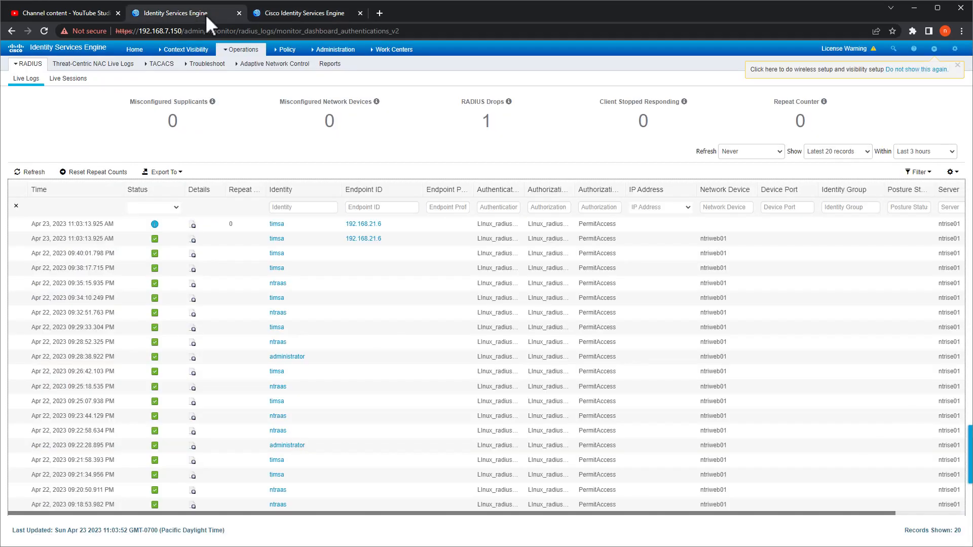
left_click(287, 65)
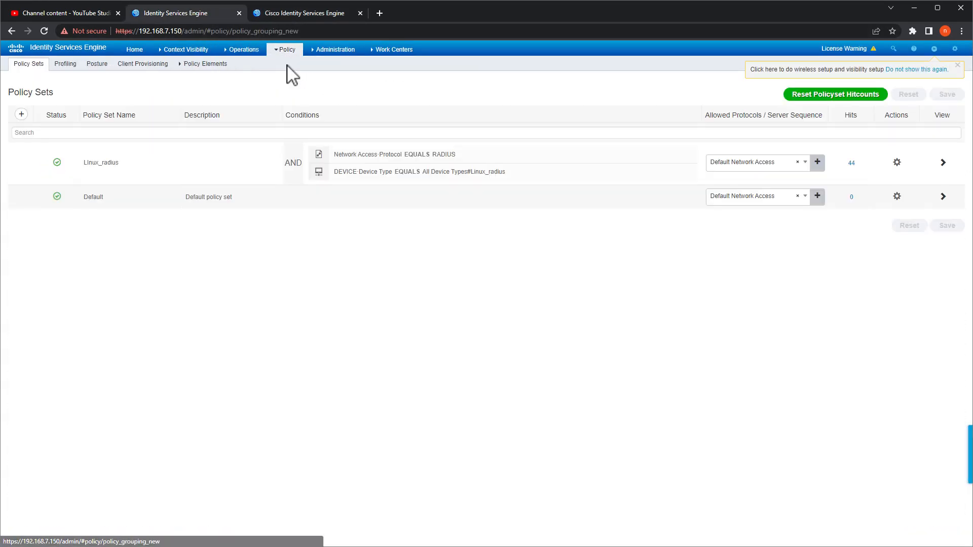
left_click(946, 163)
left_click(76, 204)
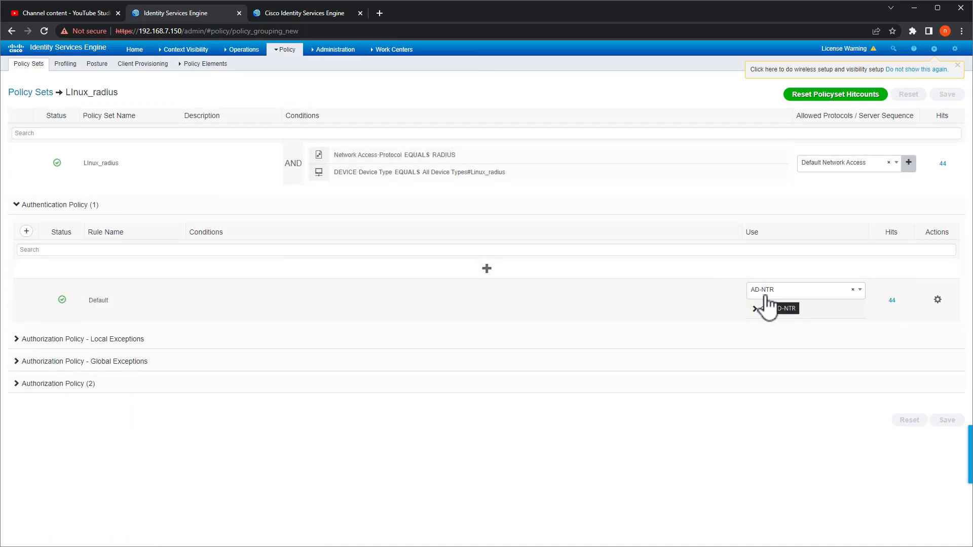
left_click(68, 385)
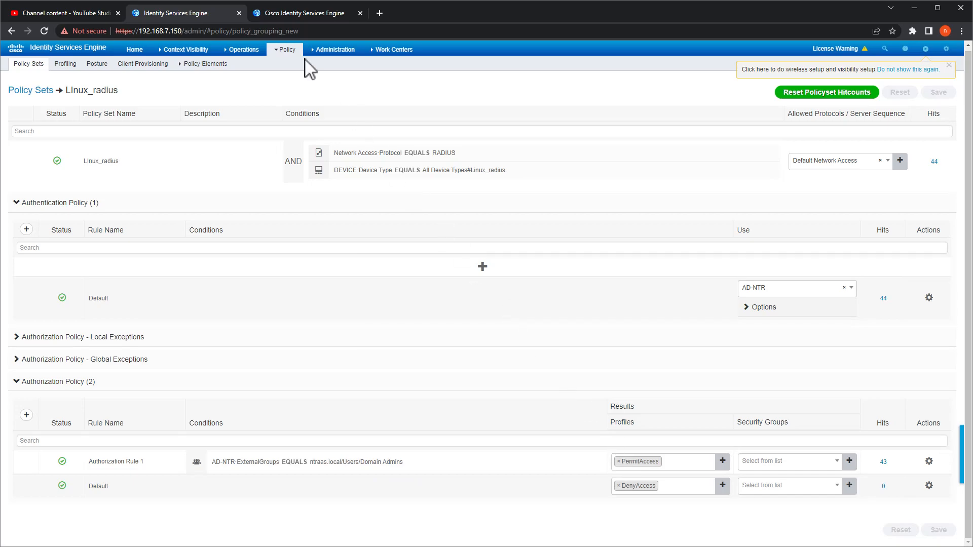
left_click(283, 65)
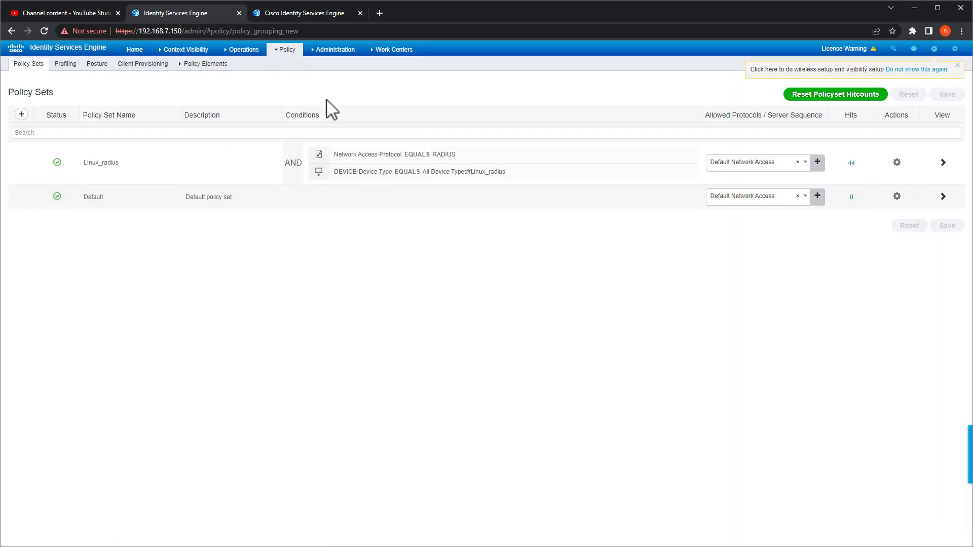
- Add a new AND condition using the DEVICE Location attribute to Linux_radius's conditions
left_click(431, 174)
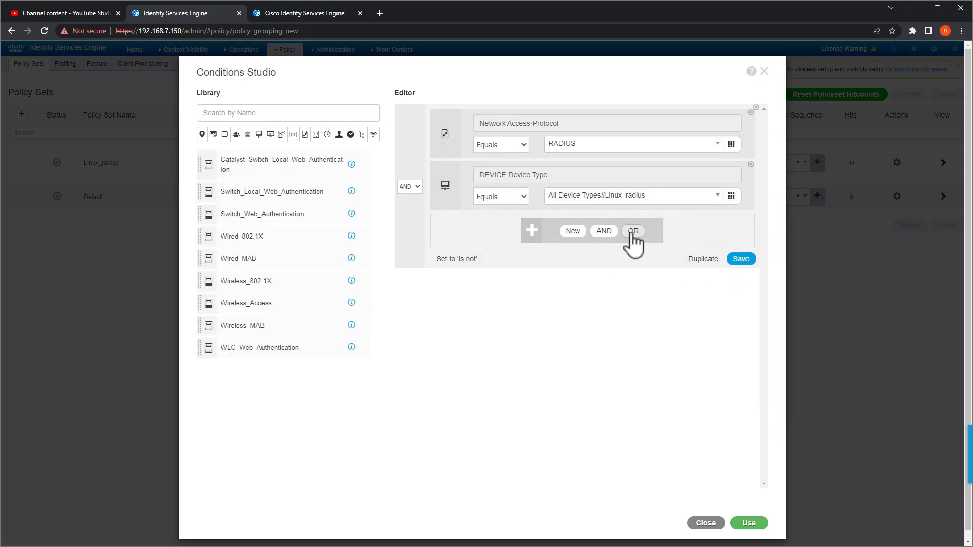
left_click(604, 231)
left_click(588, 236)
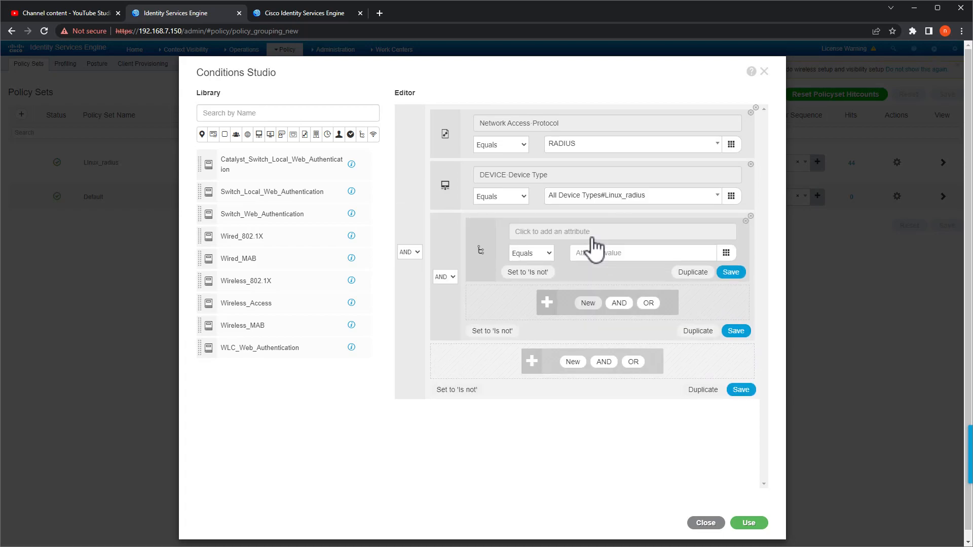
left_click(590, 235)
left_click(550, 278)
left_click(528, 276)
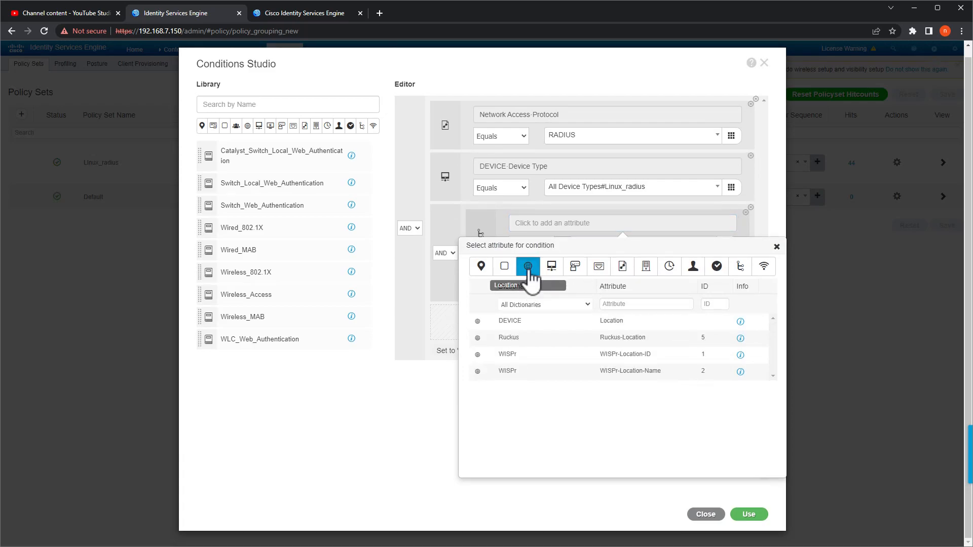
left_click(573, 322)
- Set the location value to All Locations#Las Vegas, apply it and save the policy set
left_click(601, 242)
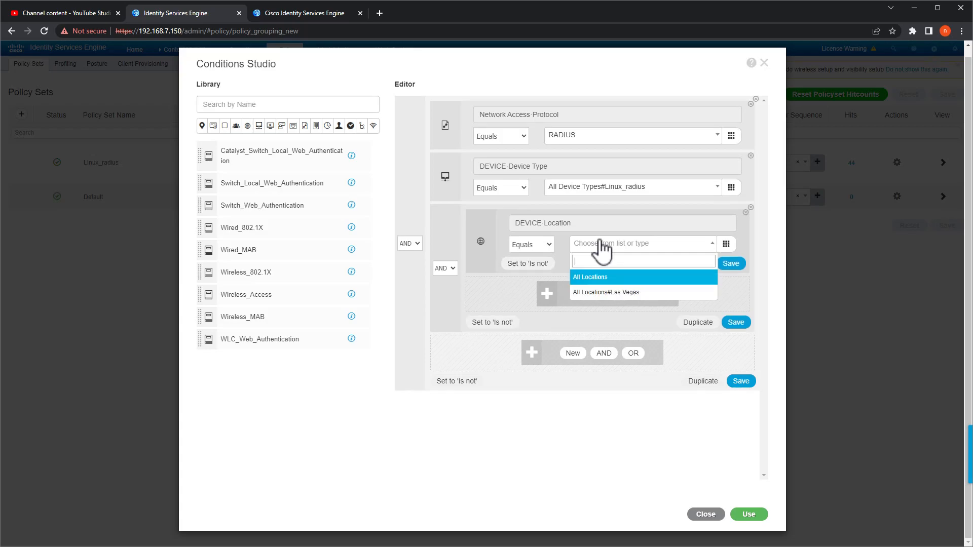
left_click(608, 293)
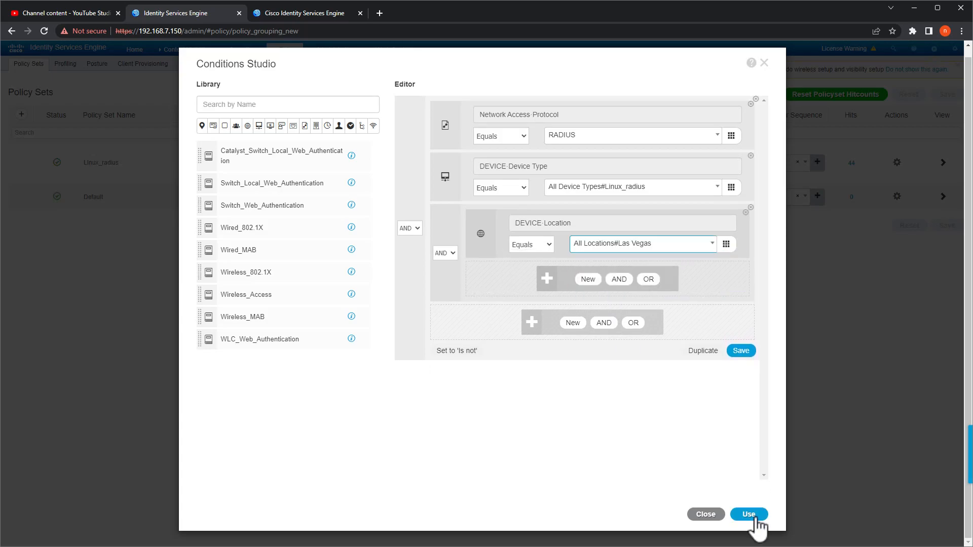
left_click(753, 517)
left_click(952, 243)
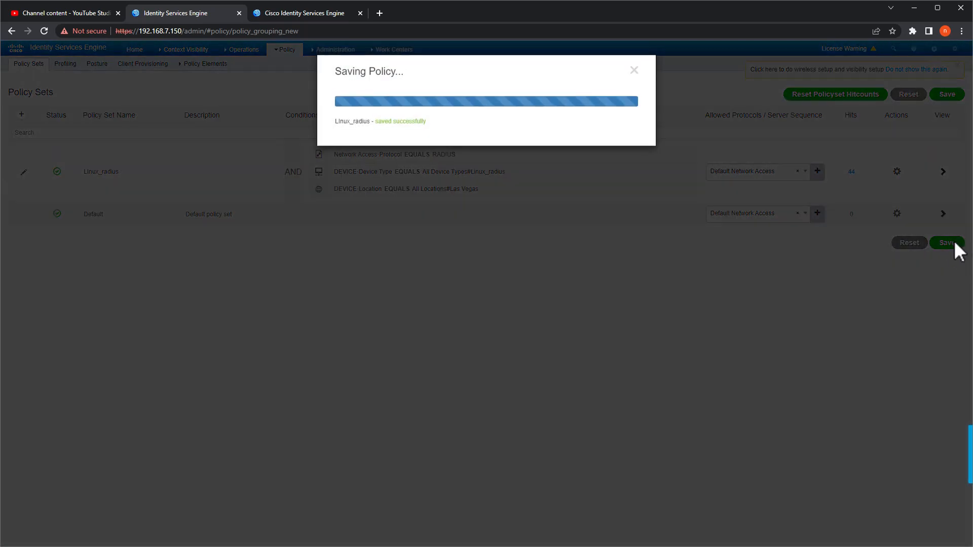